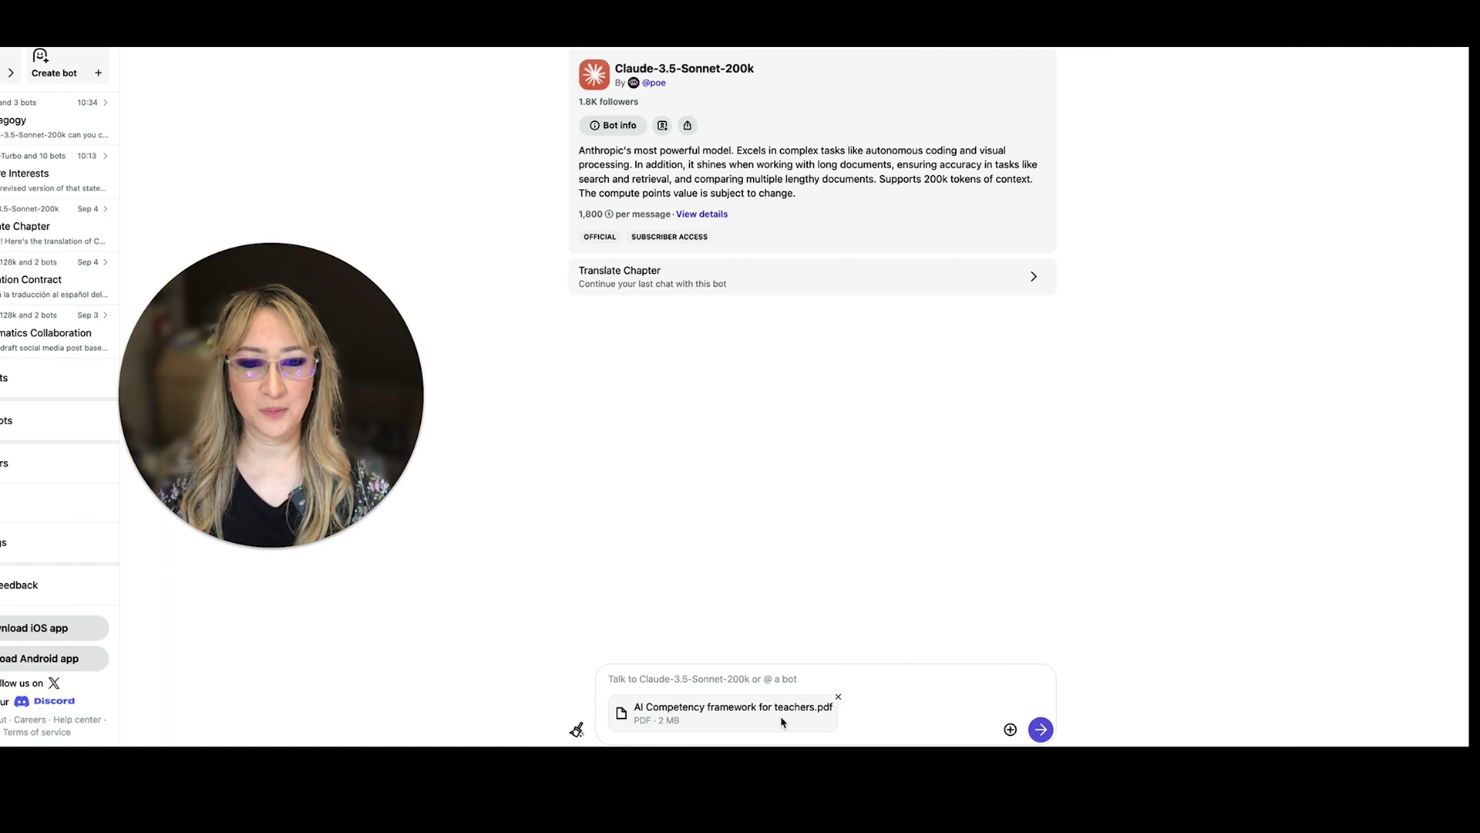
Send Claude a request for a comprehensive summary of the attached PDF with all its important principles.
left_click(688, 678)
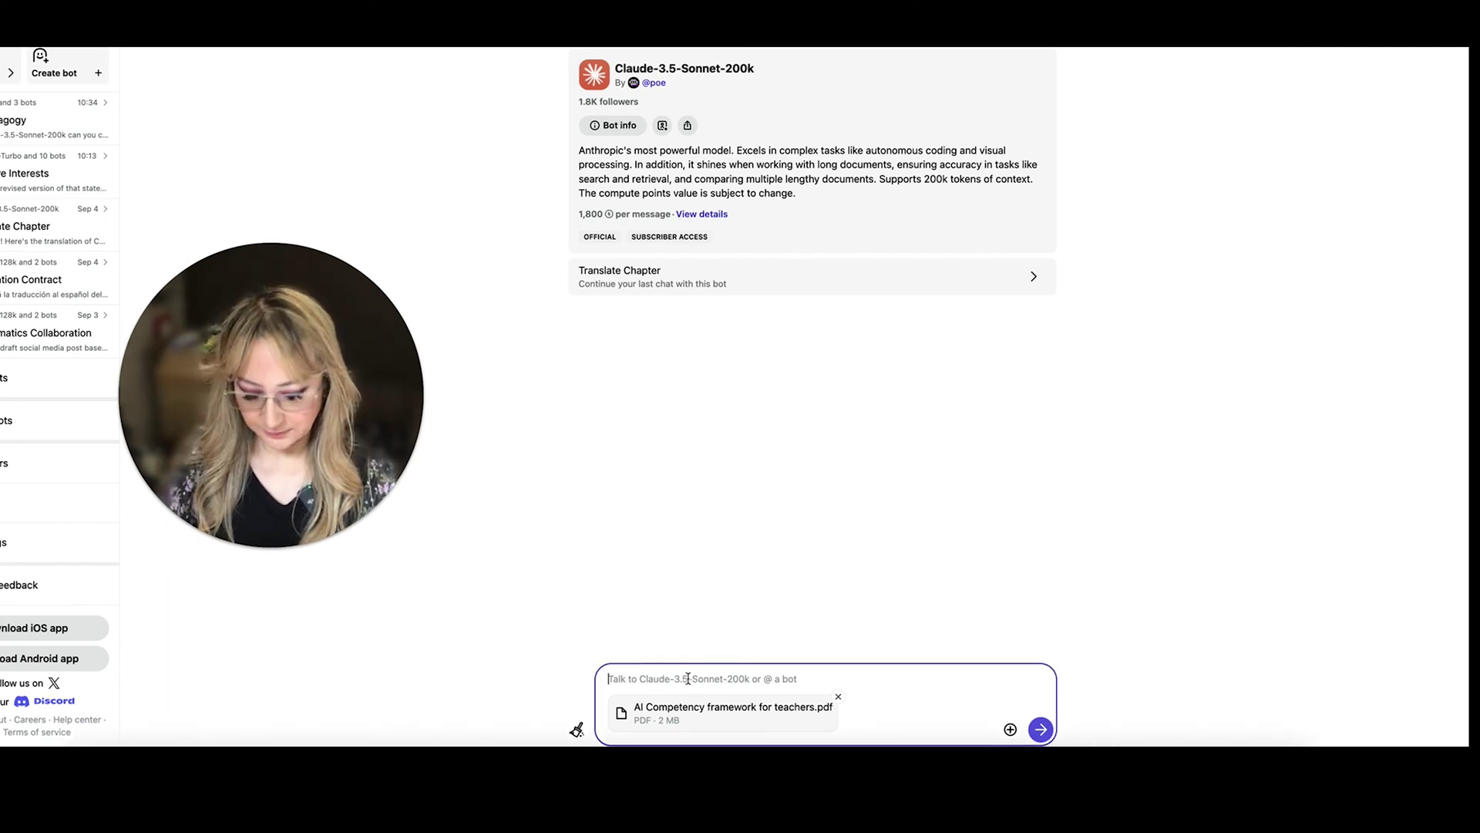
type("Ca")
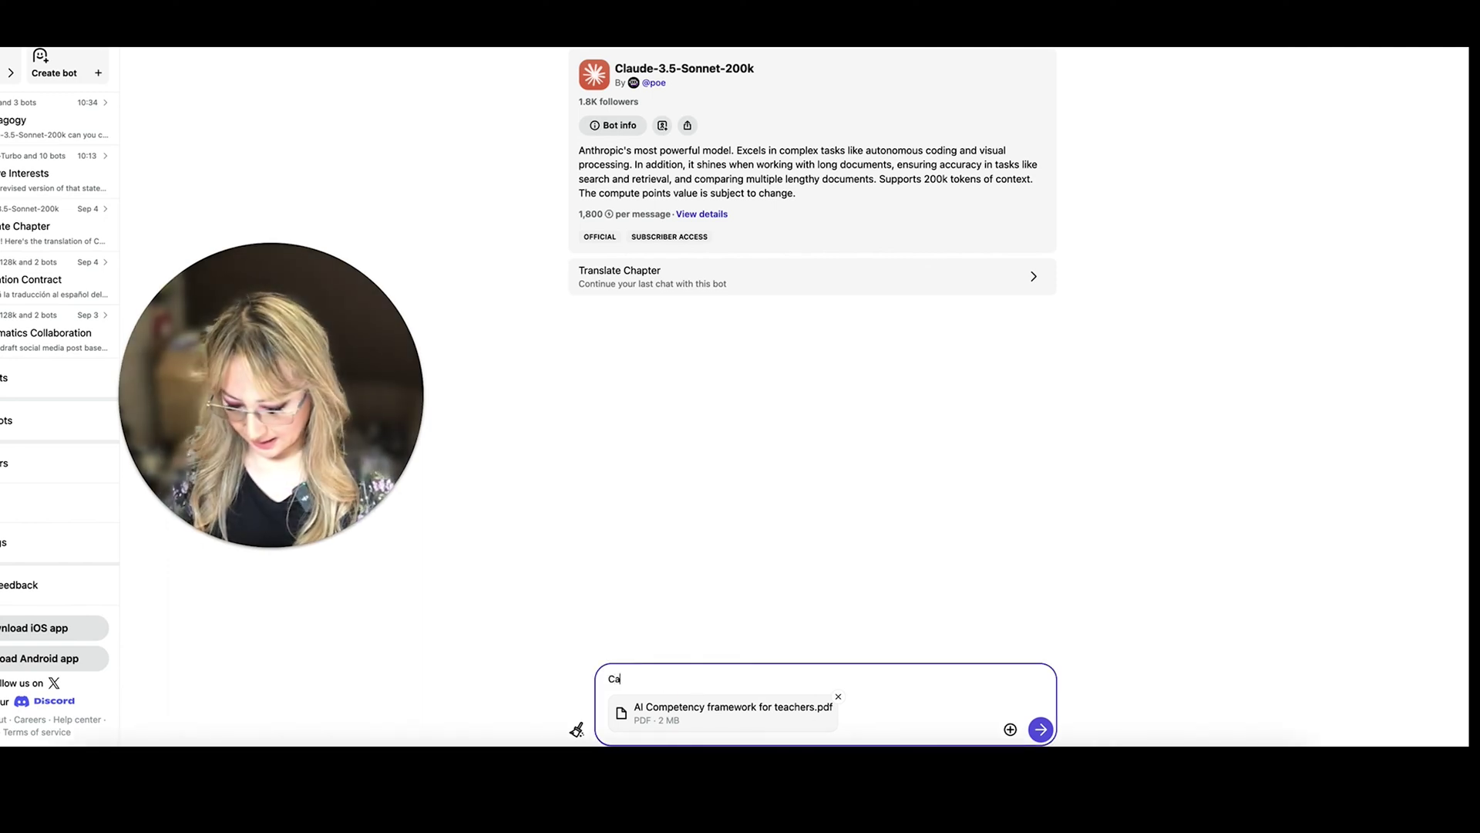
type("n you please ")
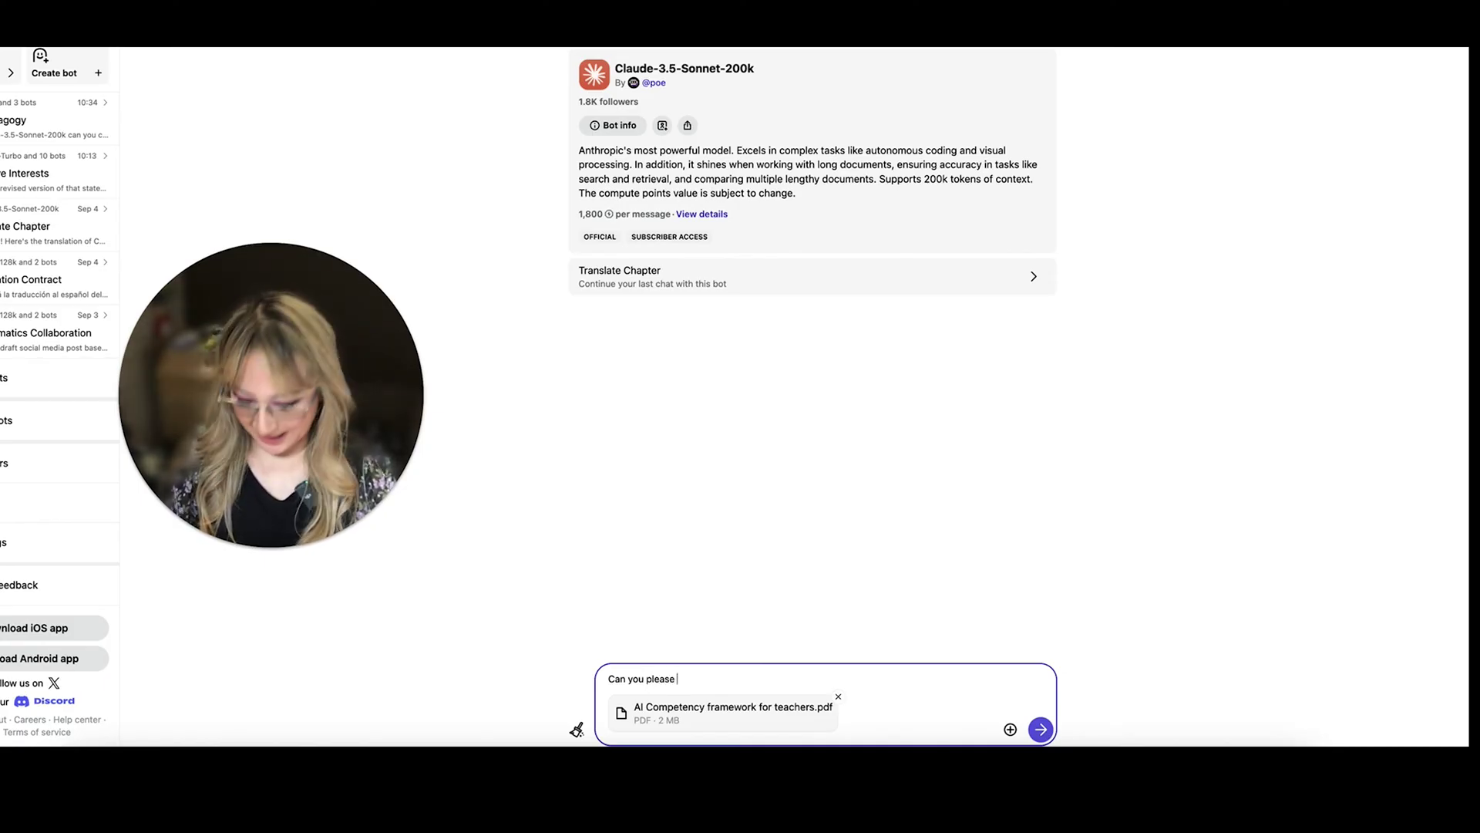
type("give me")
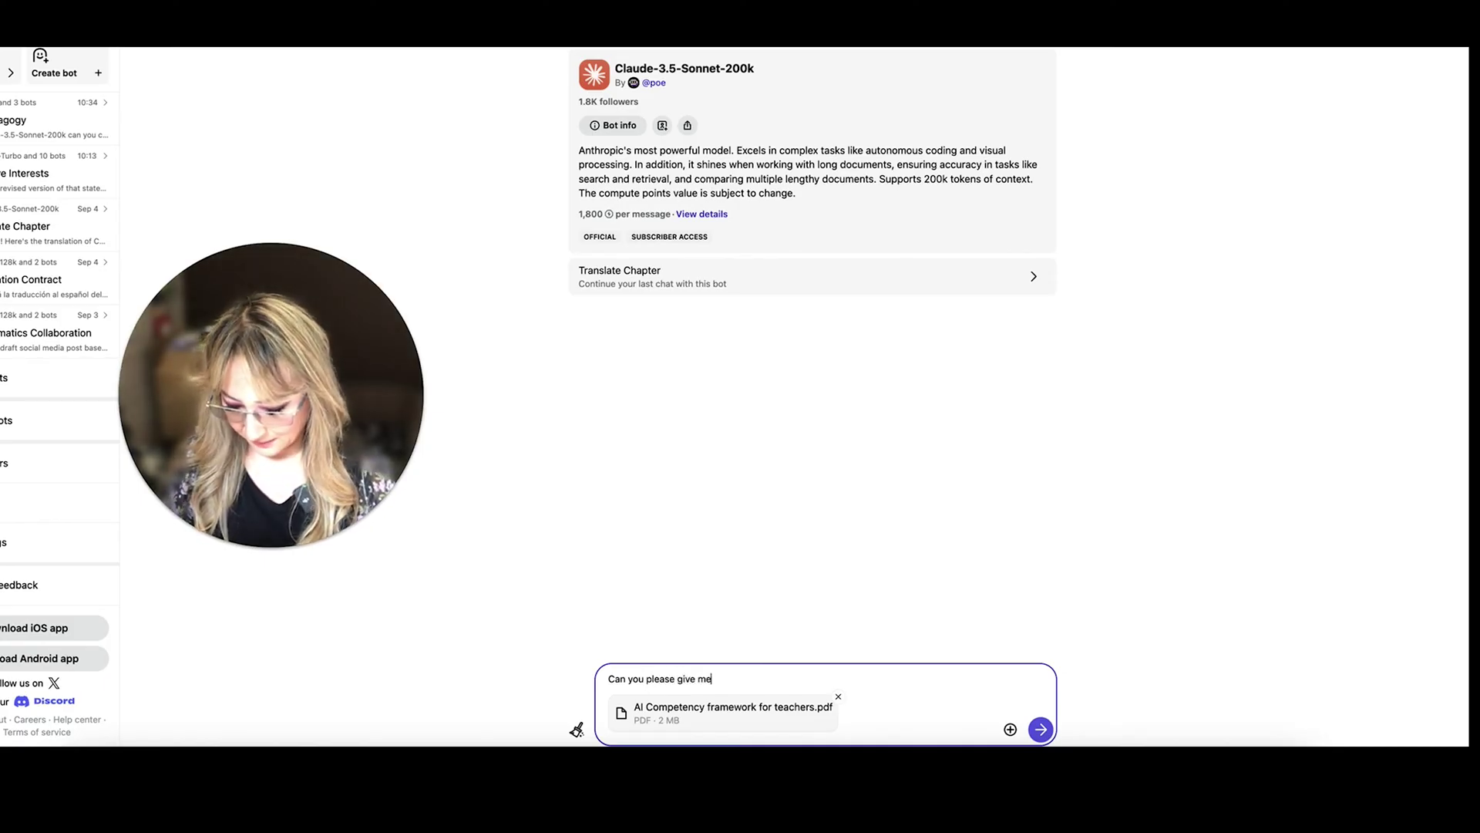
type(" a c")
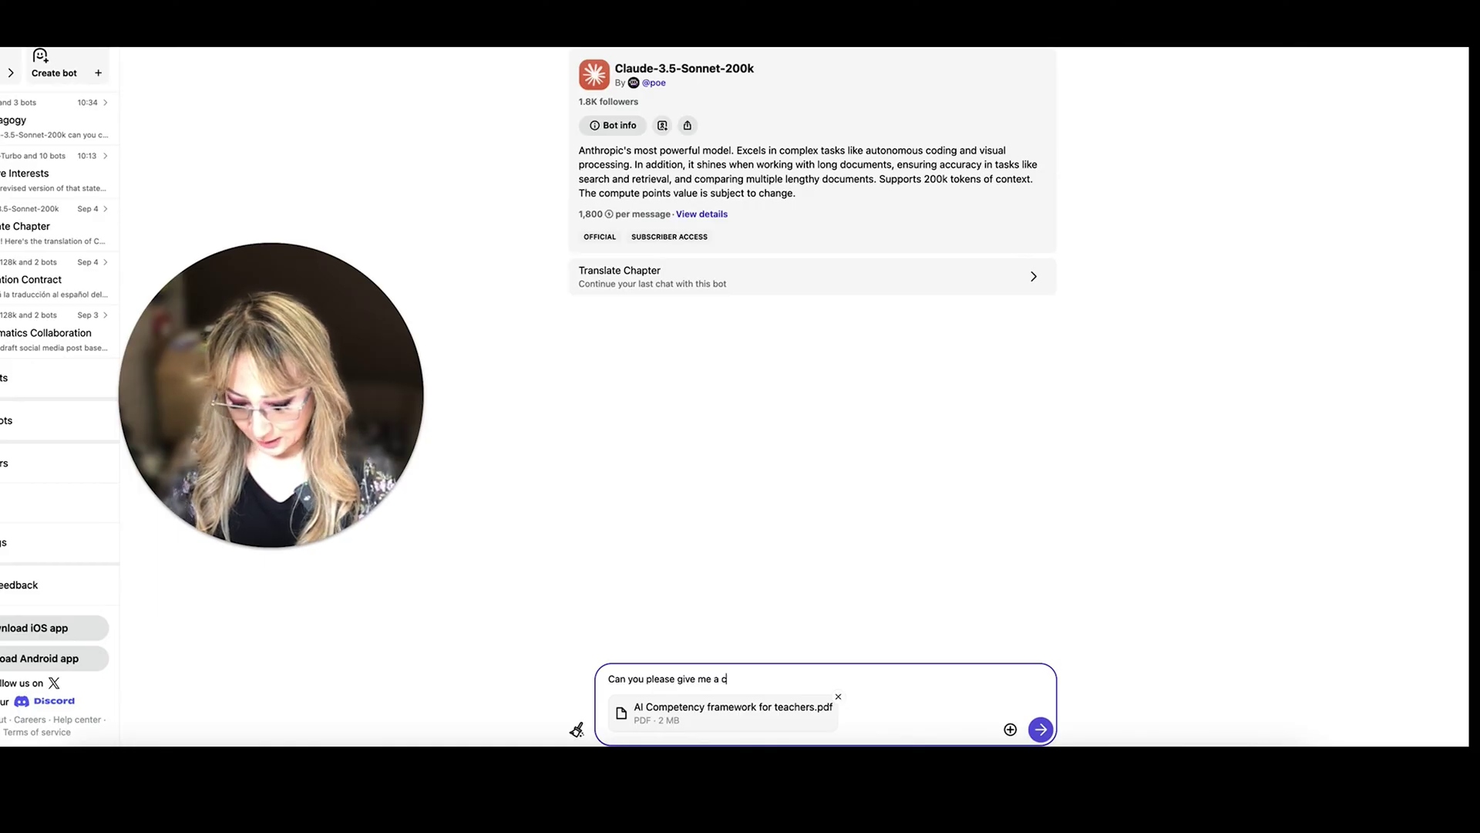
type("omprehen")
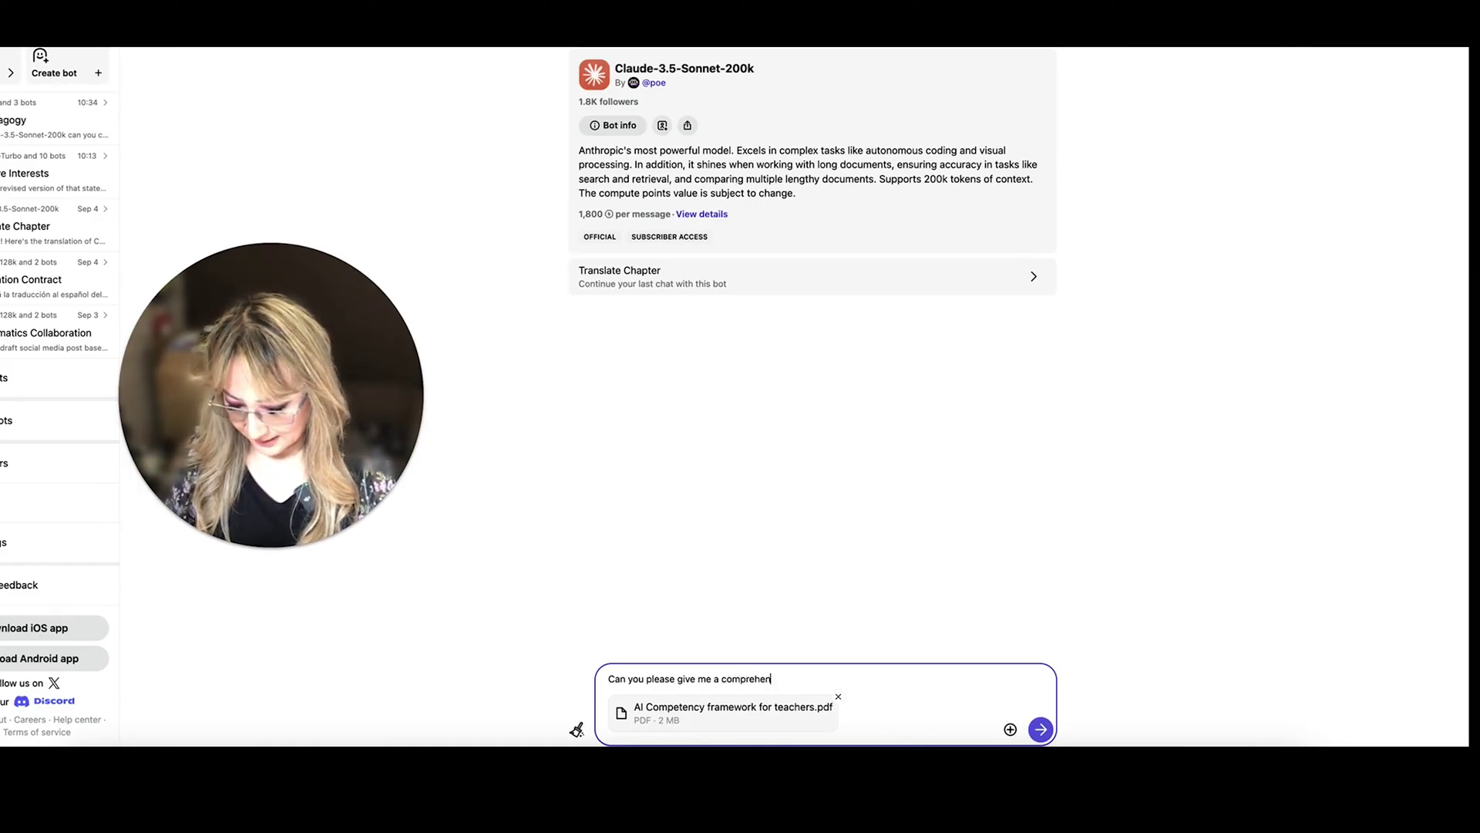
type("sive summary ")
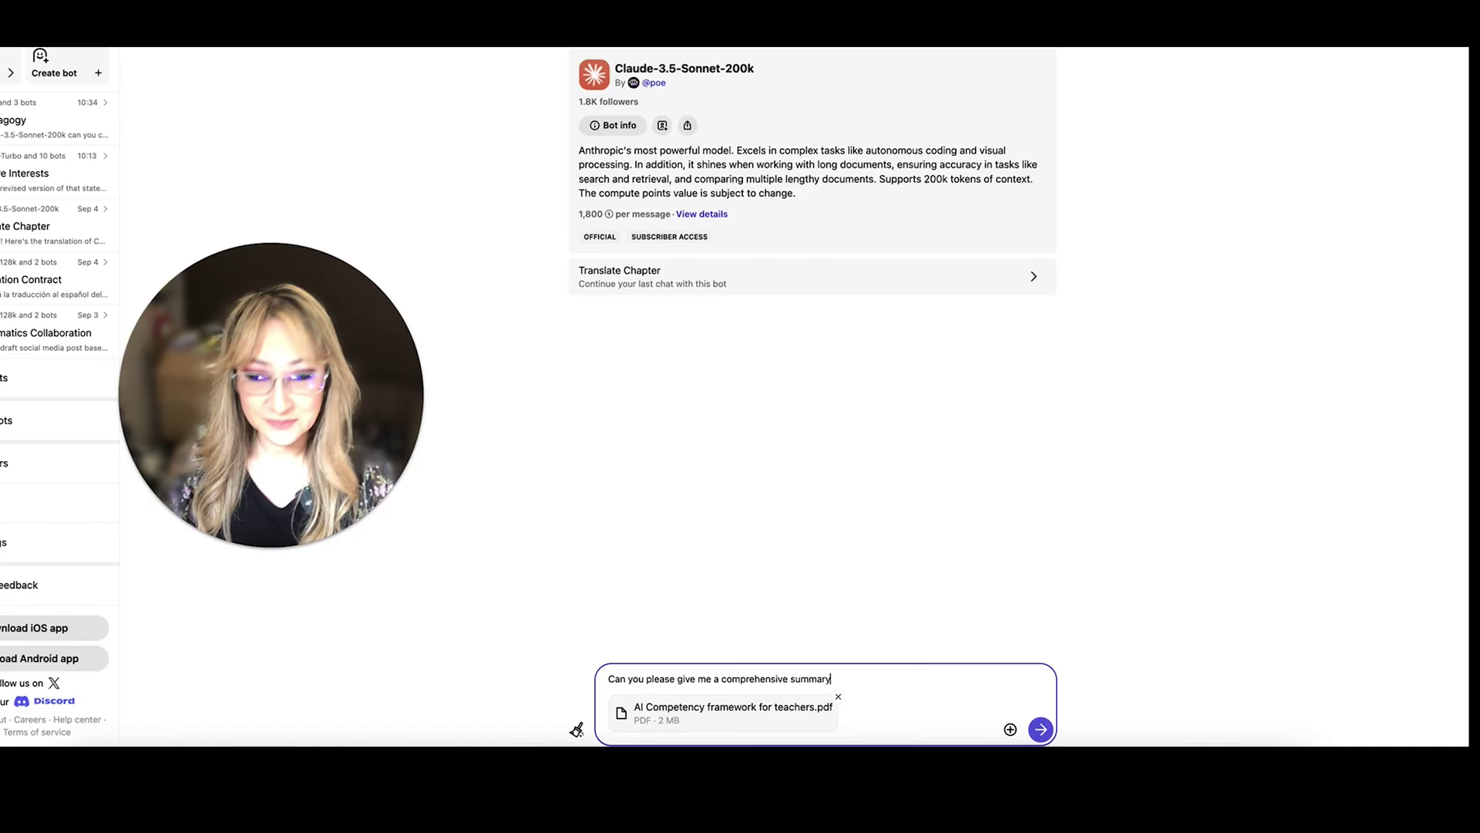
type("of thi")
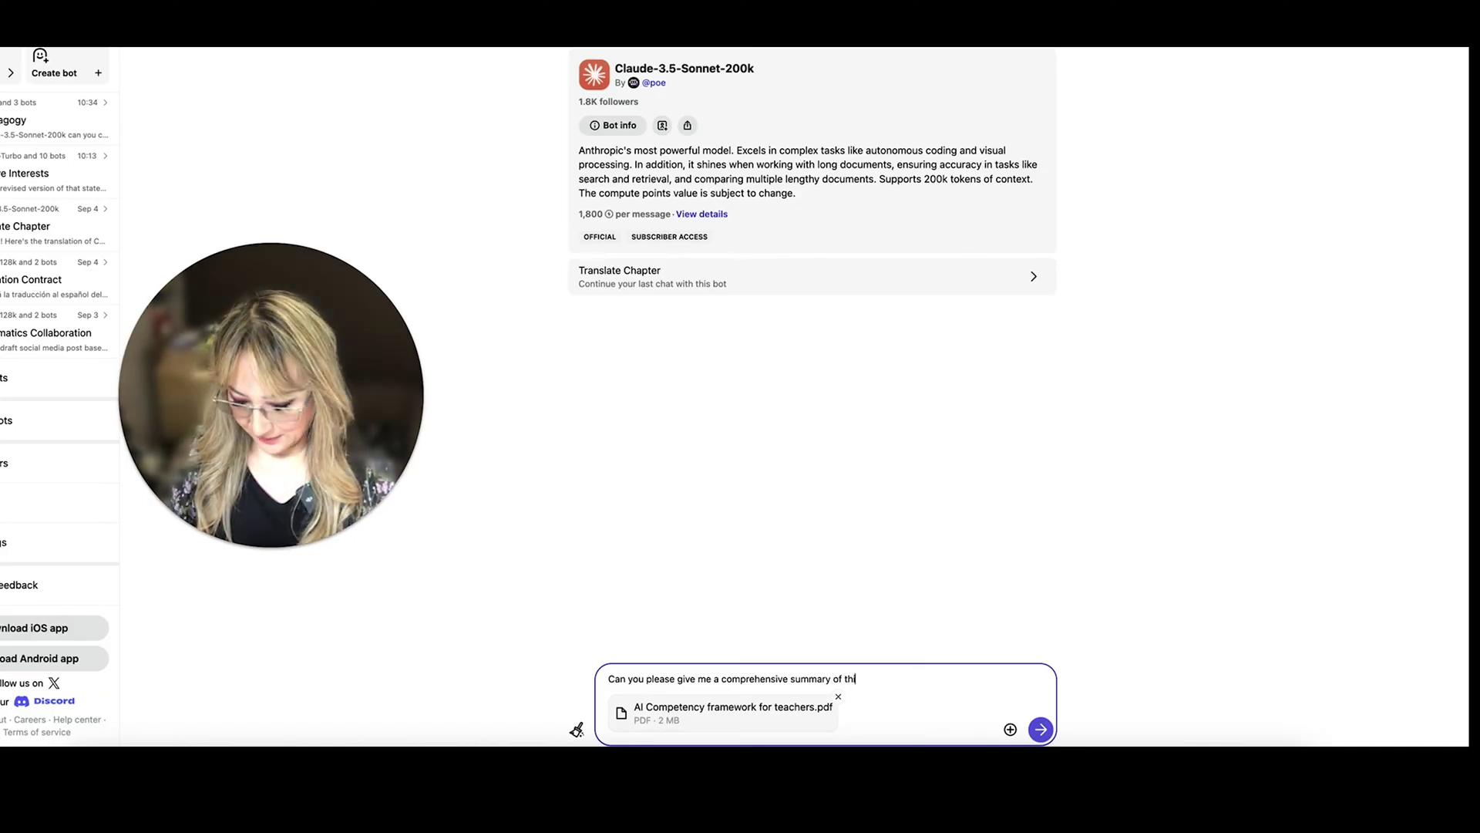
type("s with ")
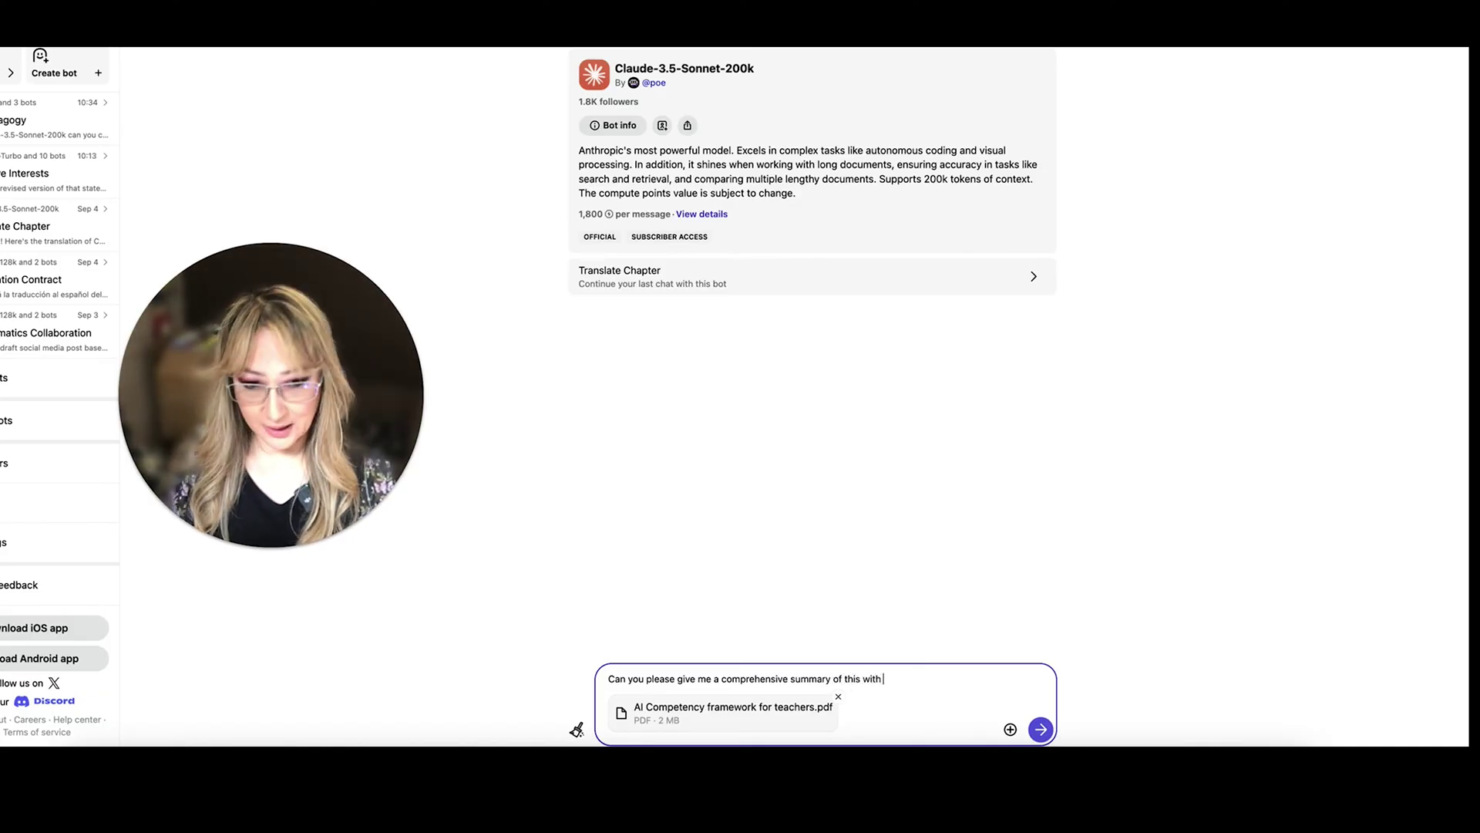
type("all of the")
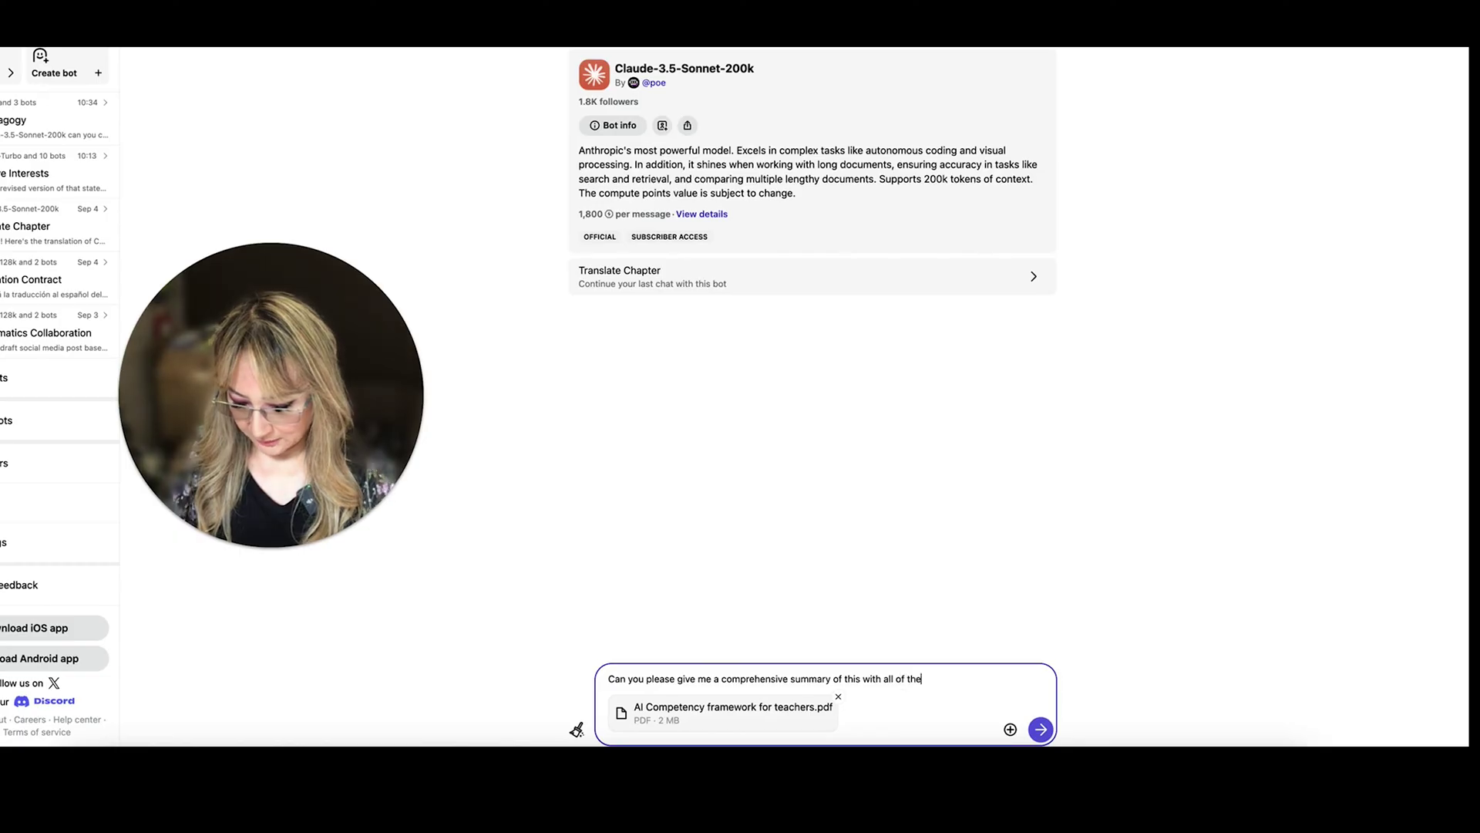
type(" important")
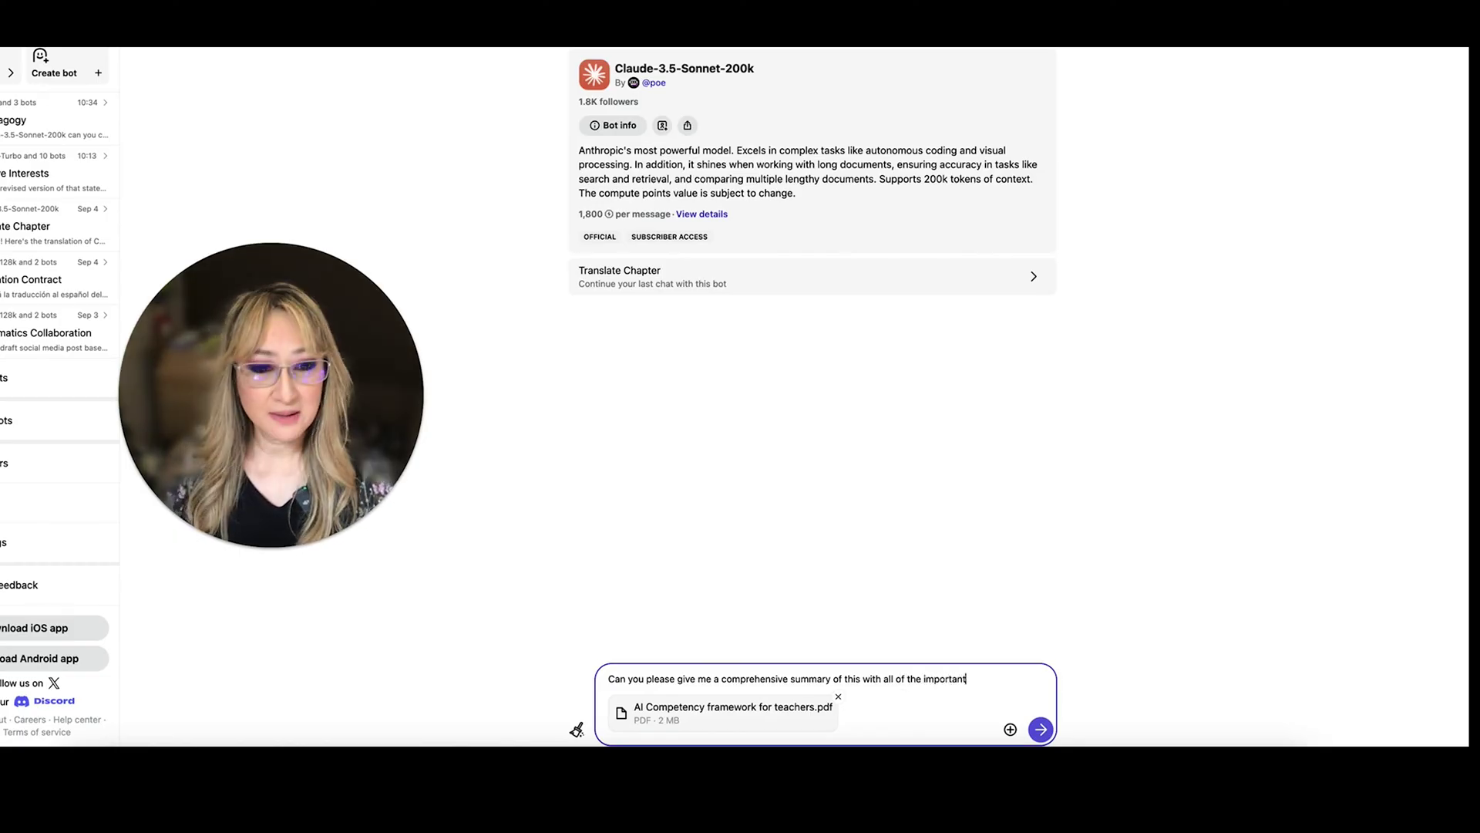
type(" prin")
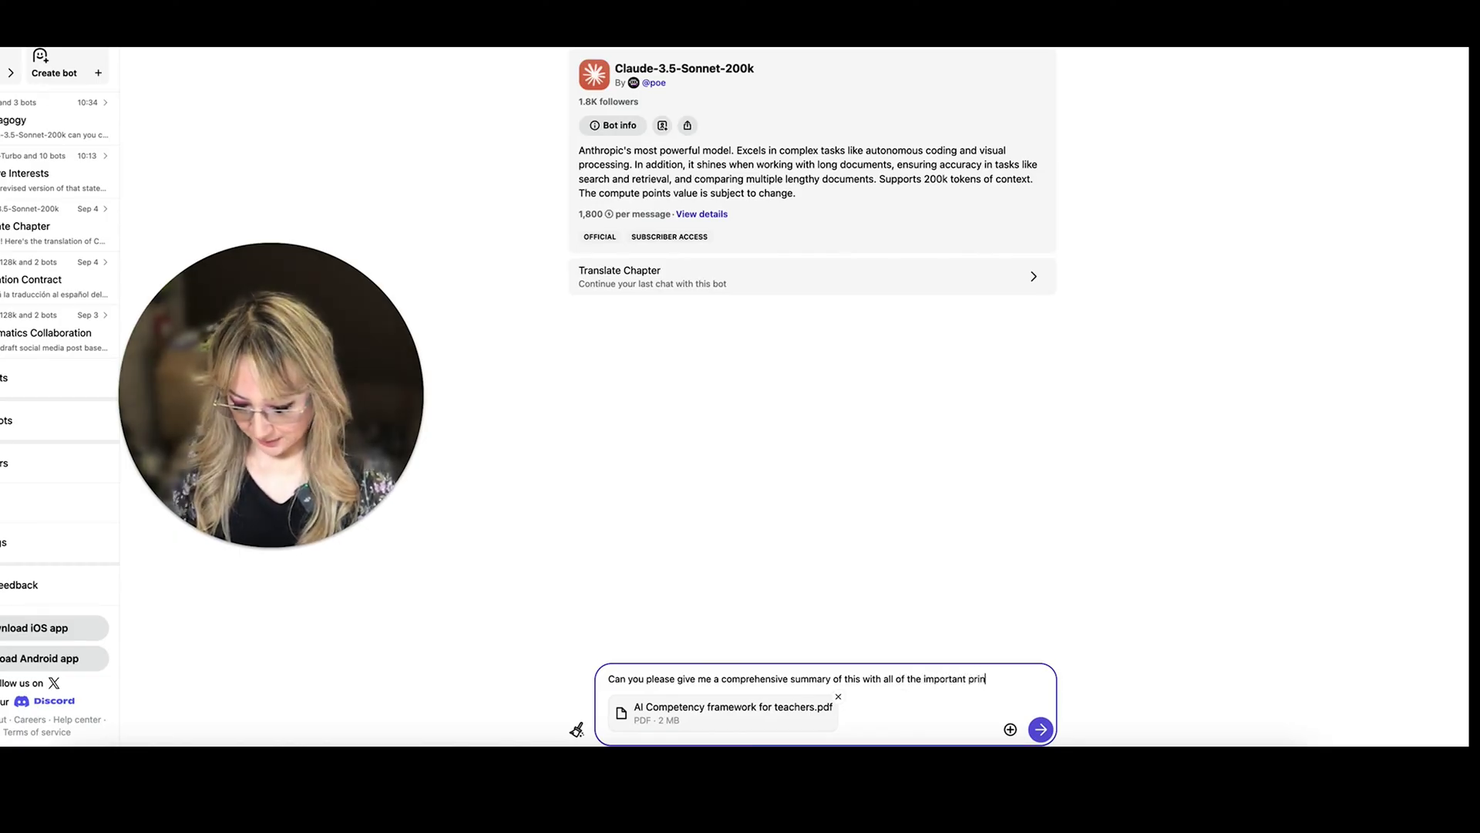
type("ciples")
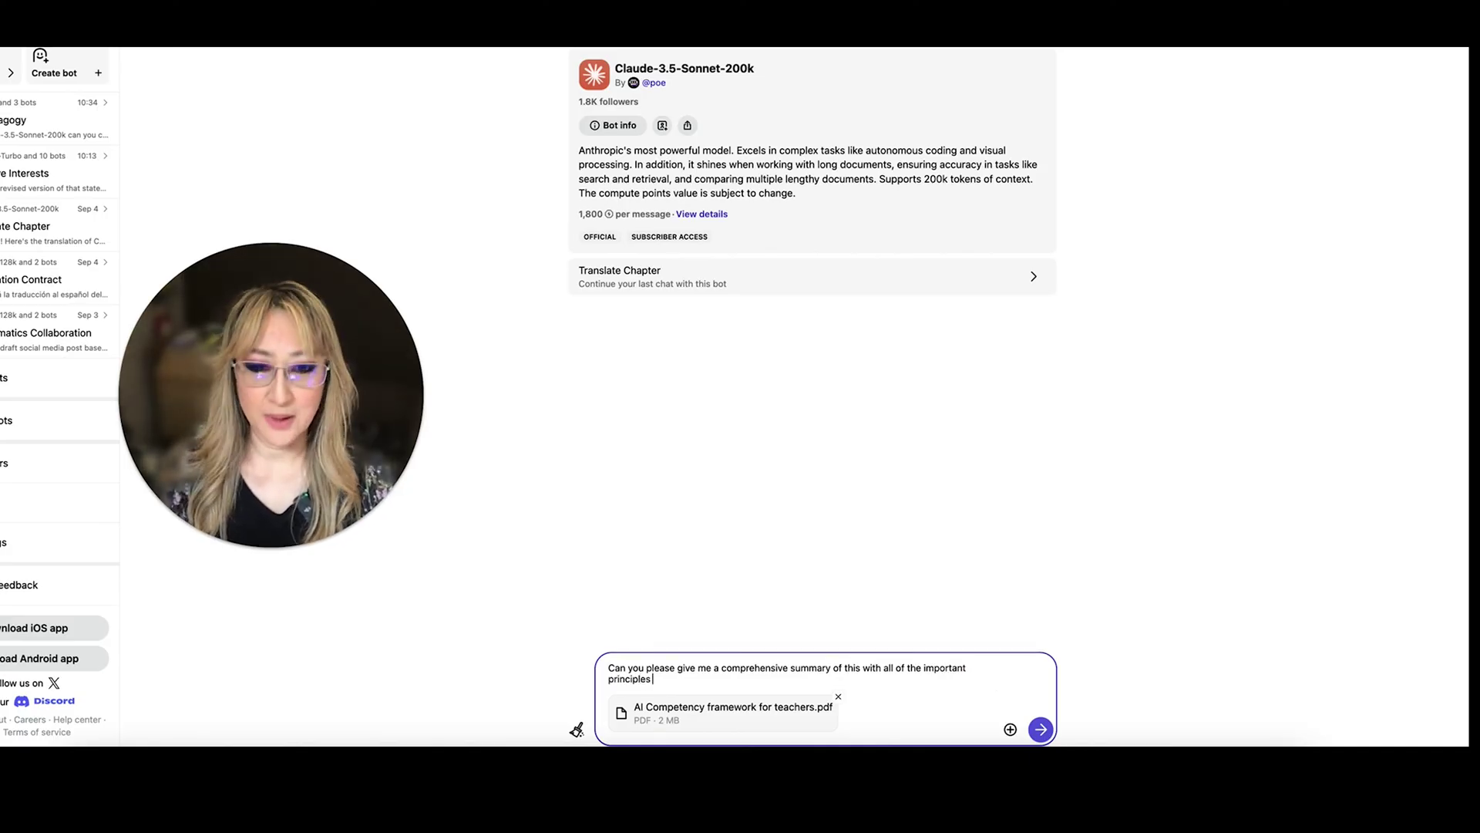
key("Return")
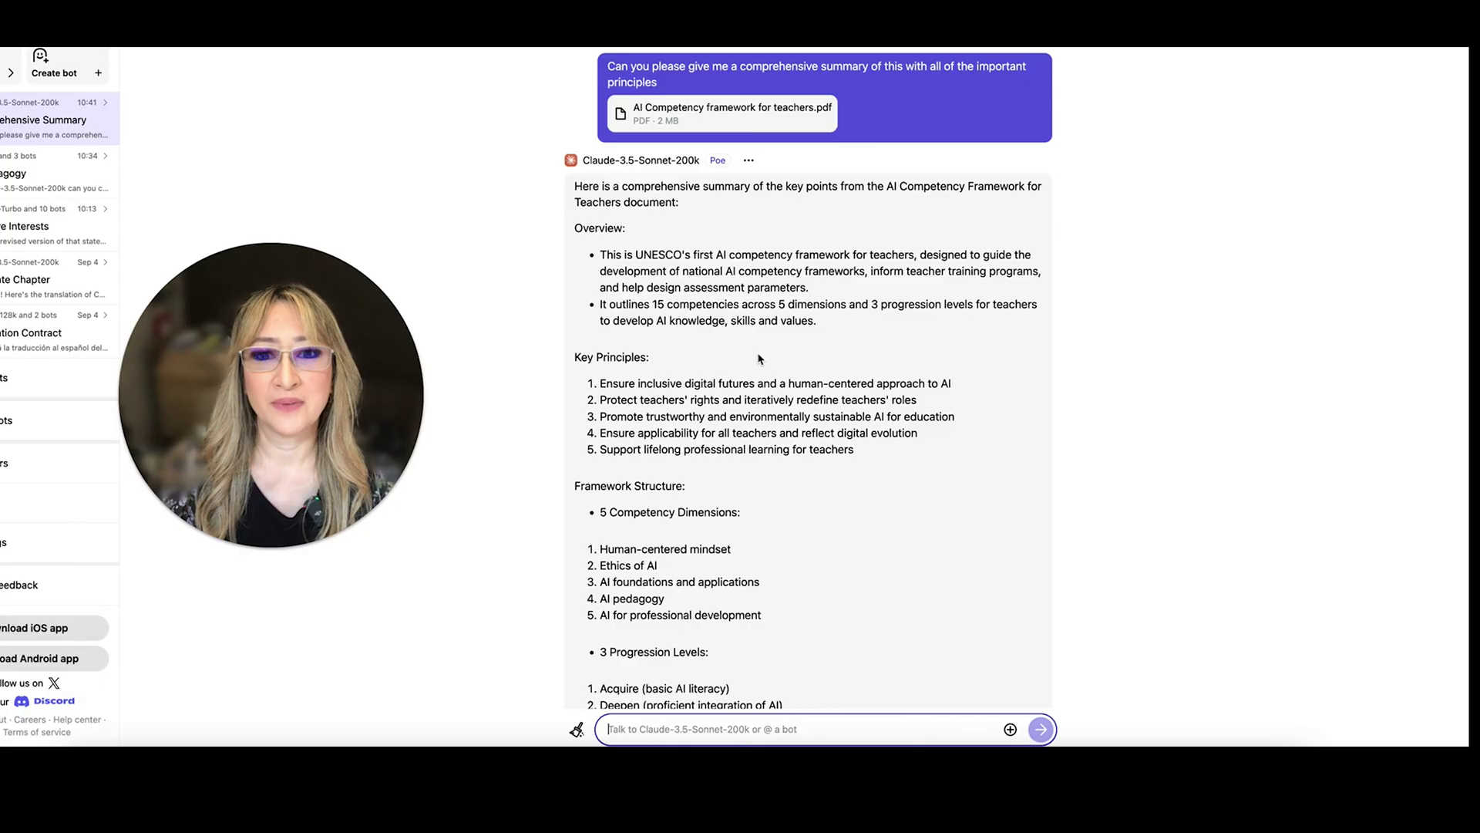
scroll(535, 406, "down", 3)
scroll(535, 406, "down", 1)
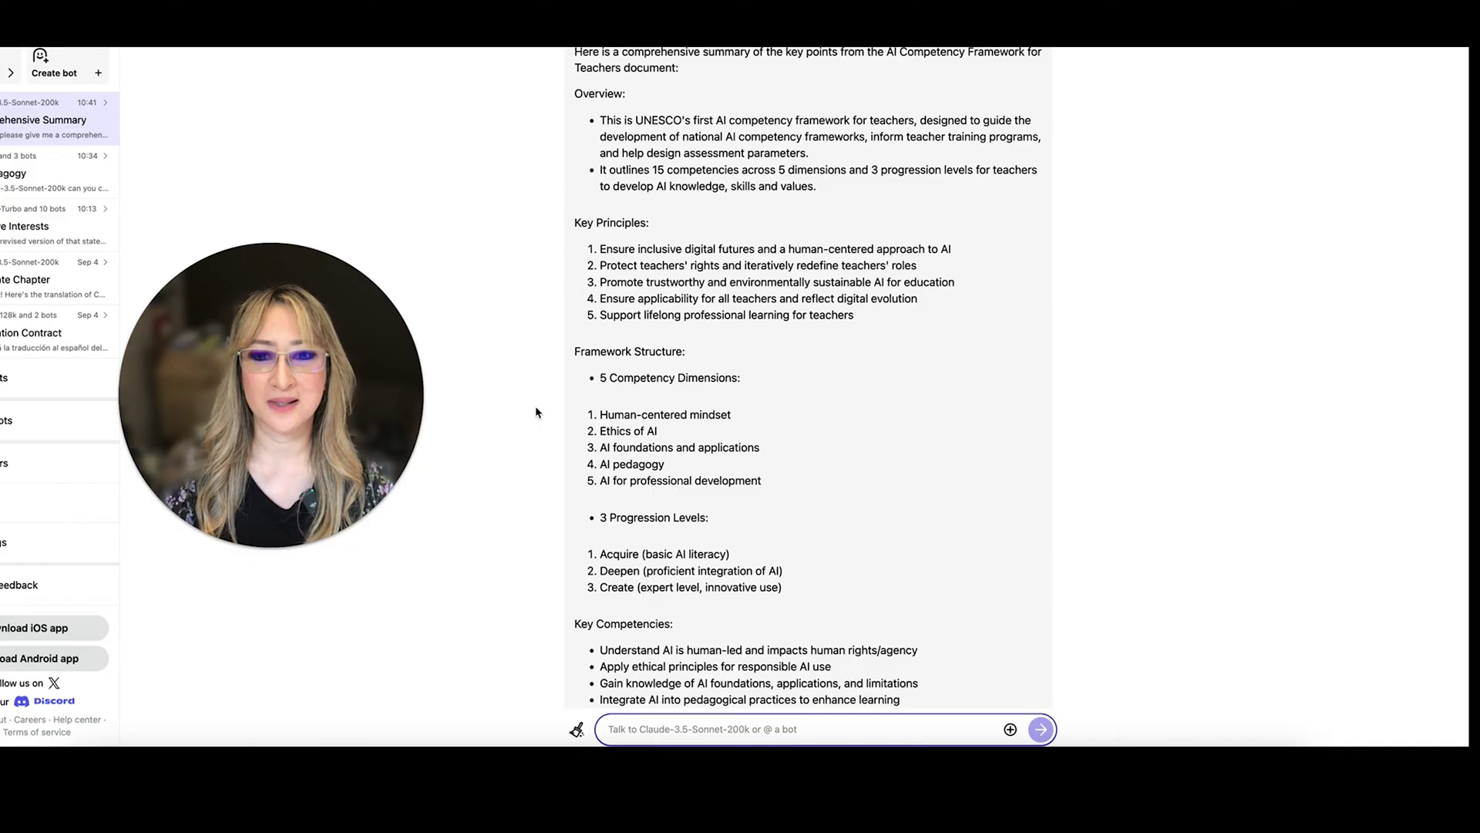
scroll(536, 413, "down", 2)
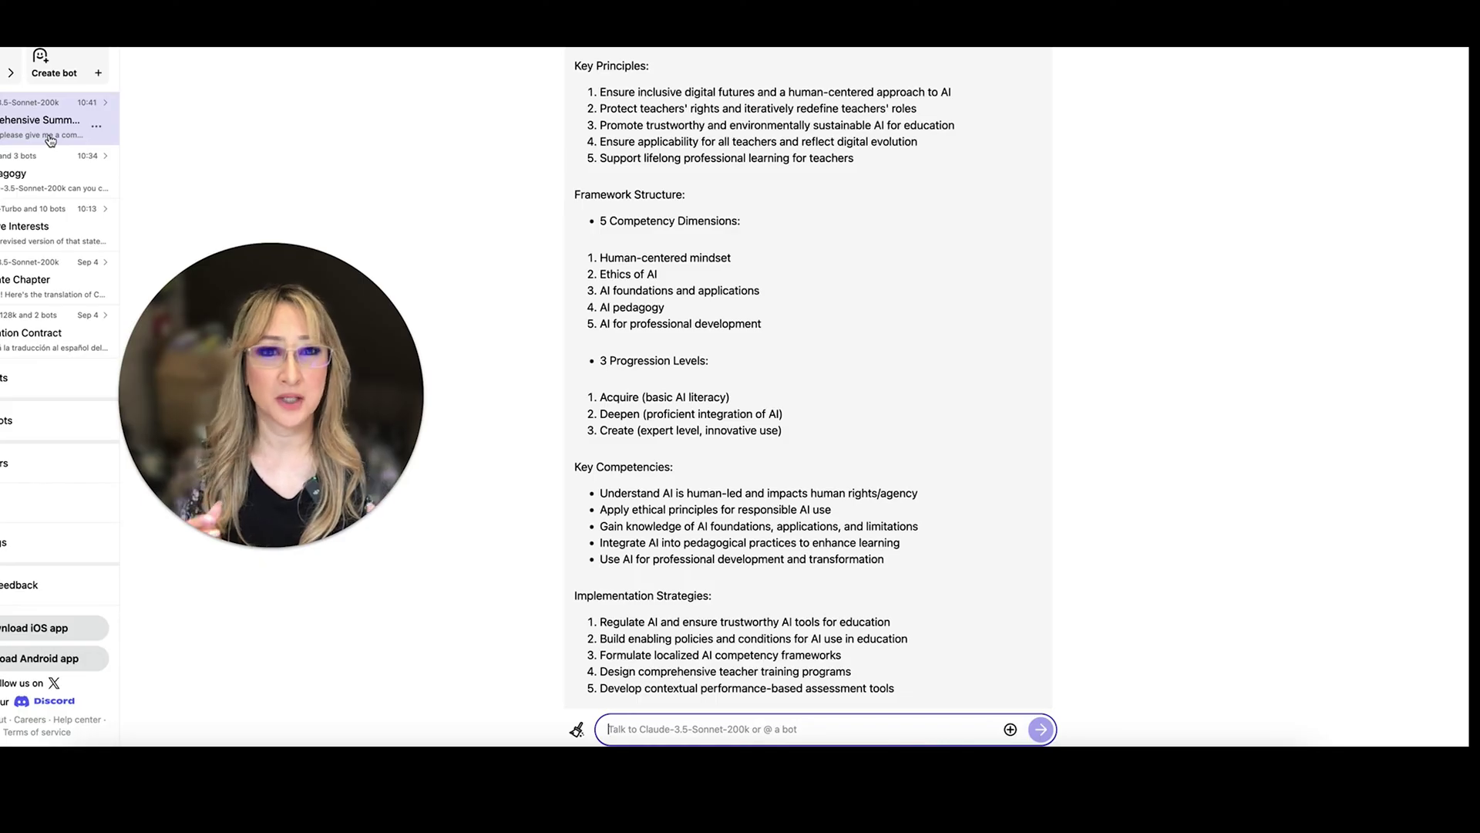
scroll(529, 502, "down", 2)
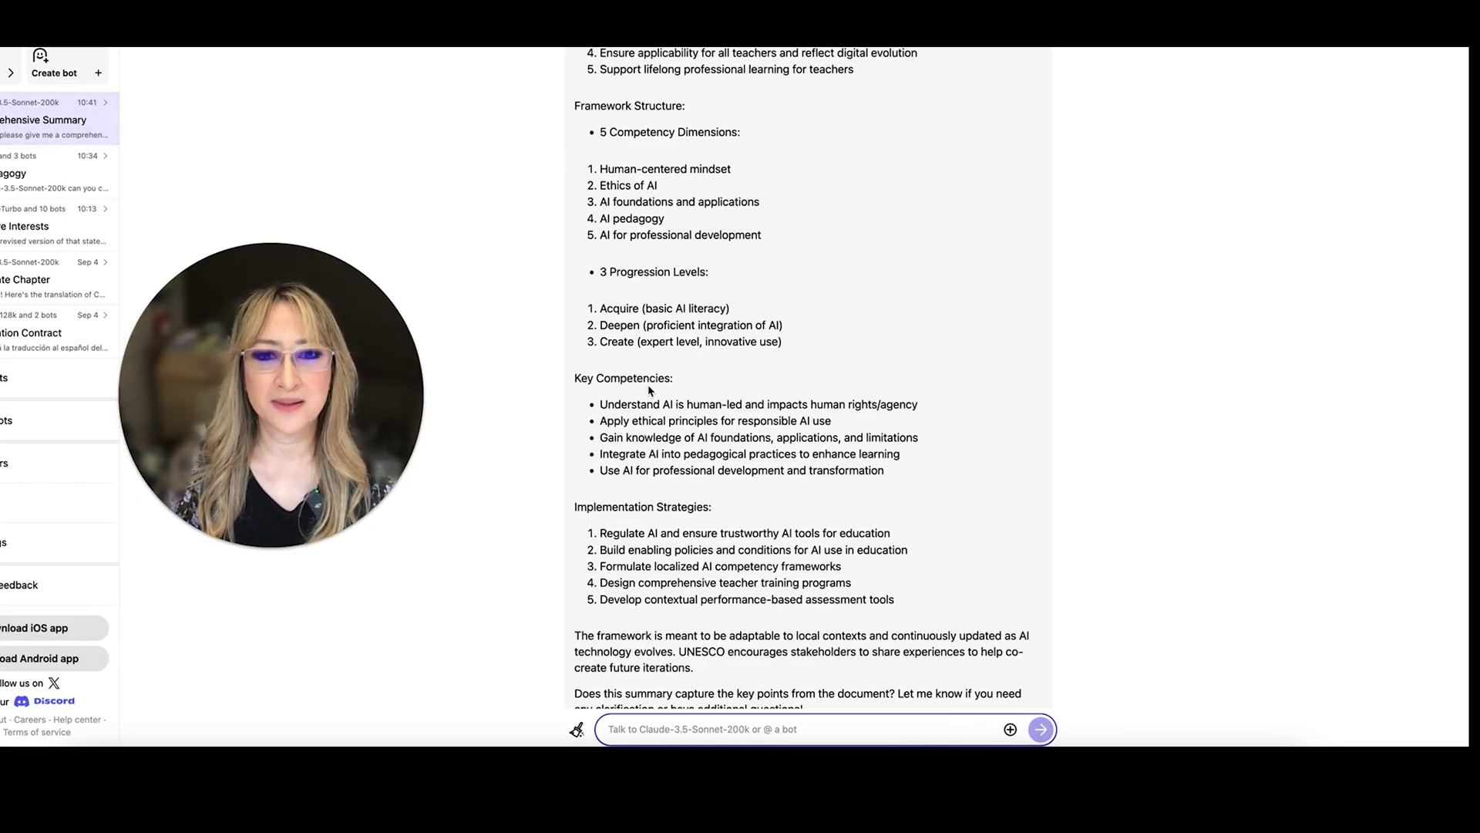
scroll(528, 418, "down", 1)
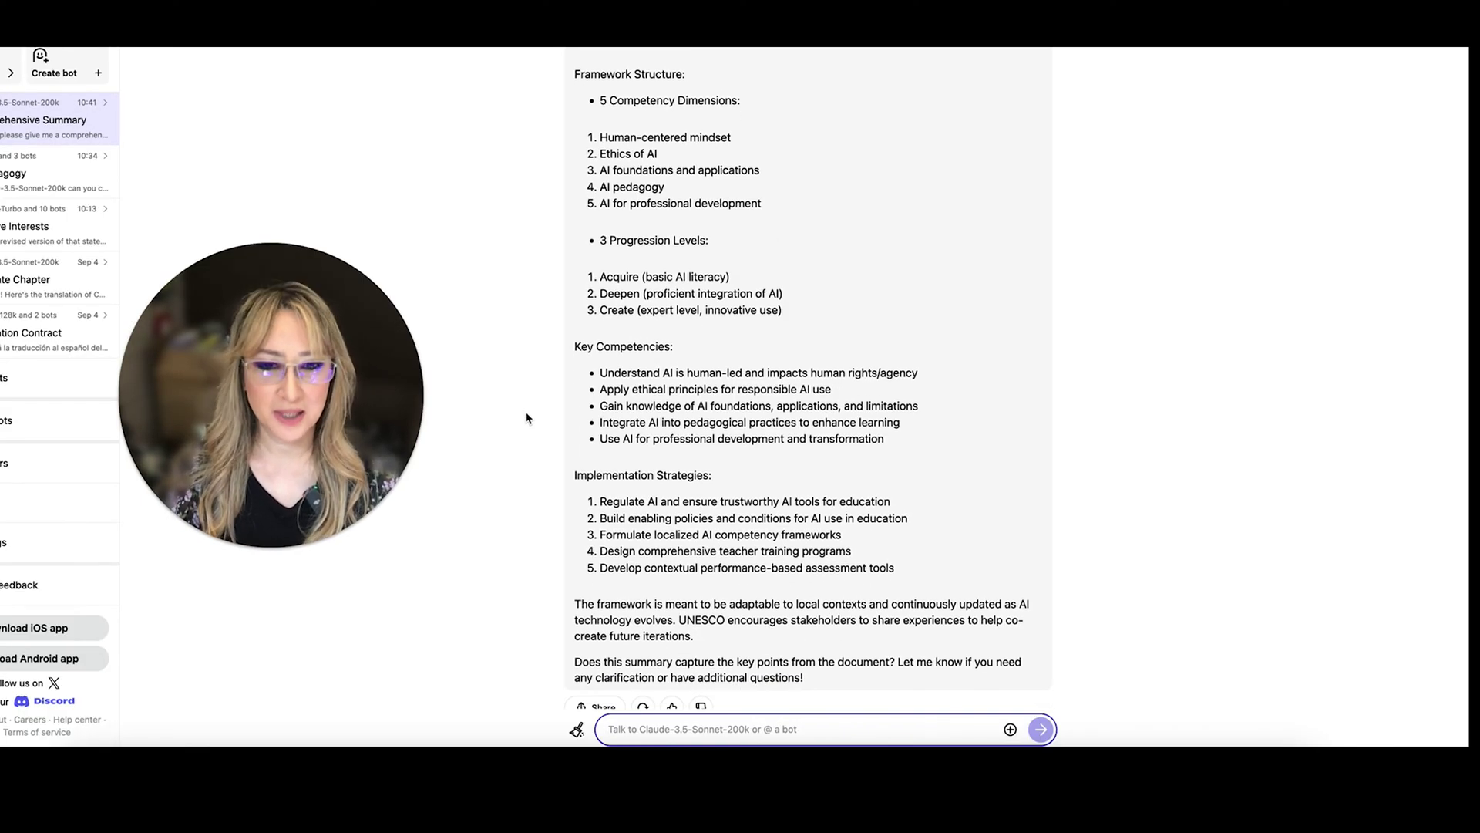
scroll(527, 418, "down", 1)
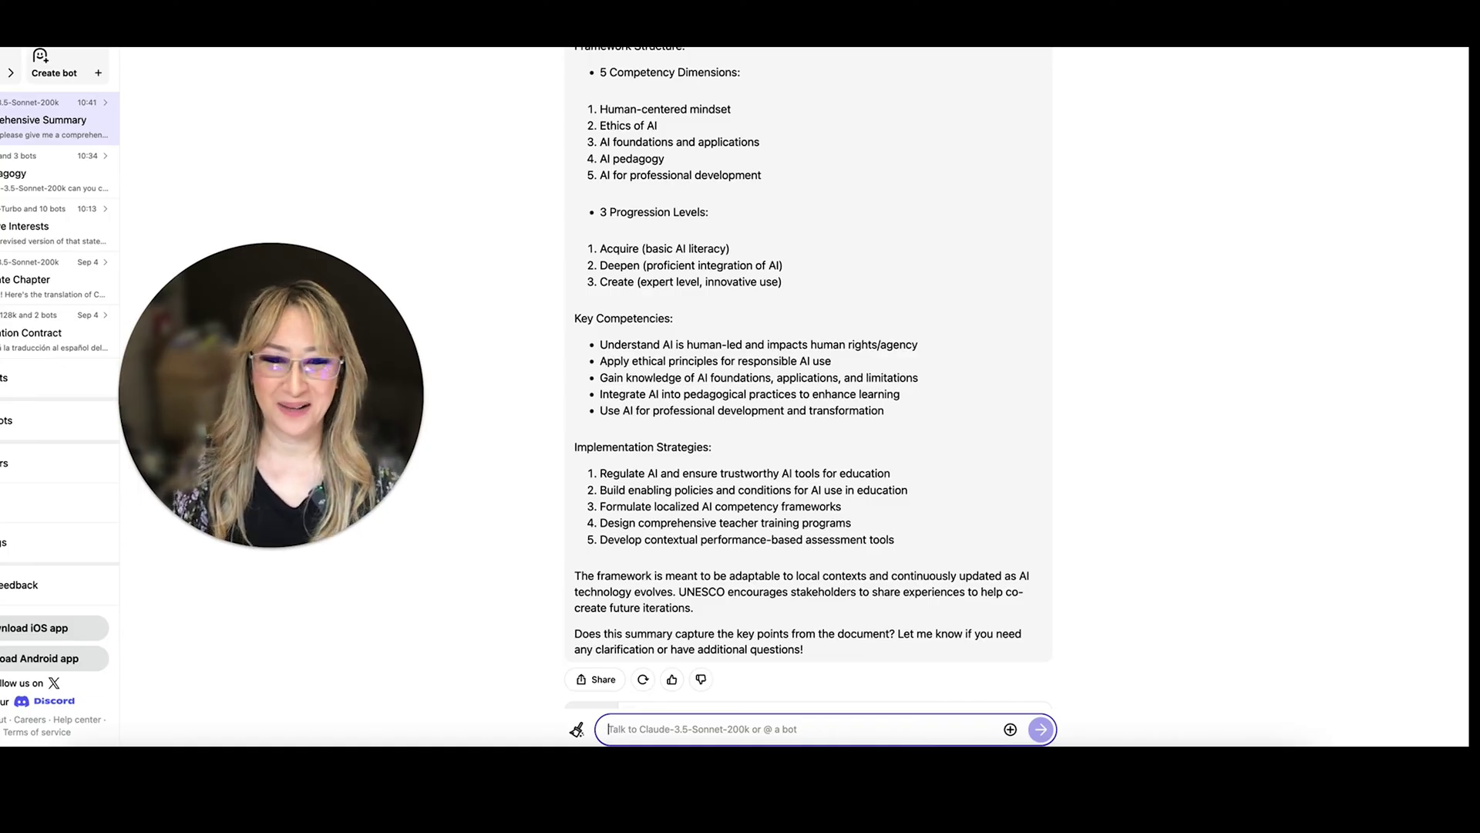
Scroll through Claude's comparison reply listing six similarities and five differences.
scroll(988, 321, "up", 3)
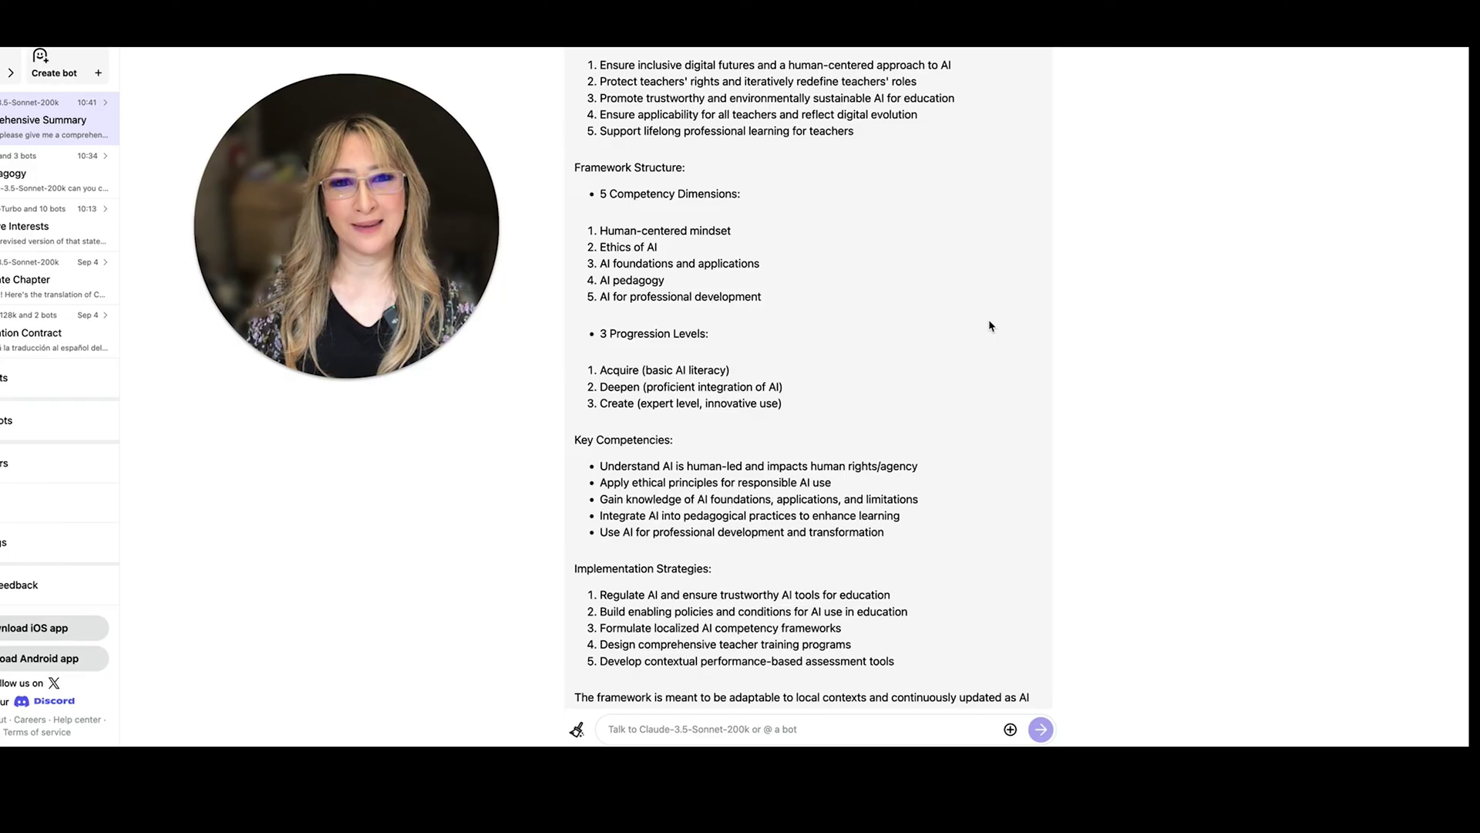
scroll(990, 326, "up", 10)
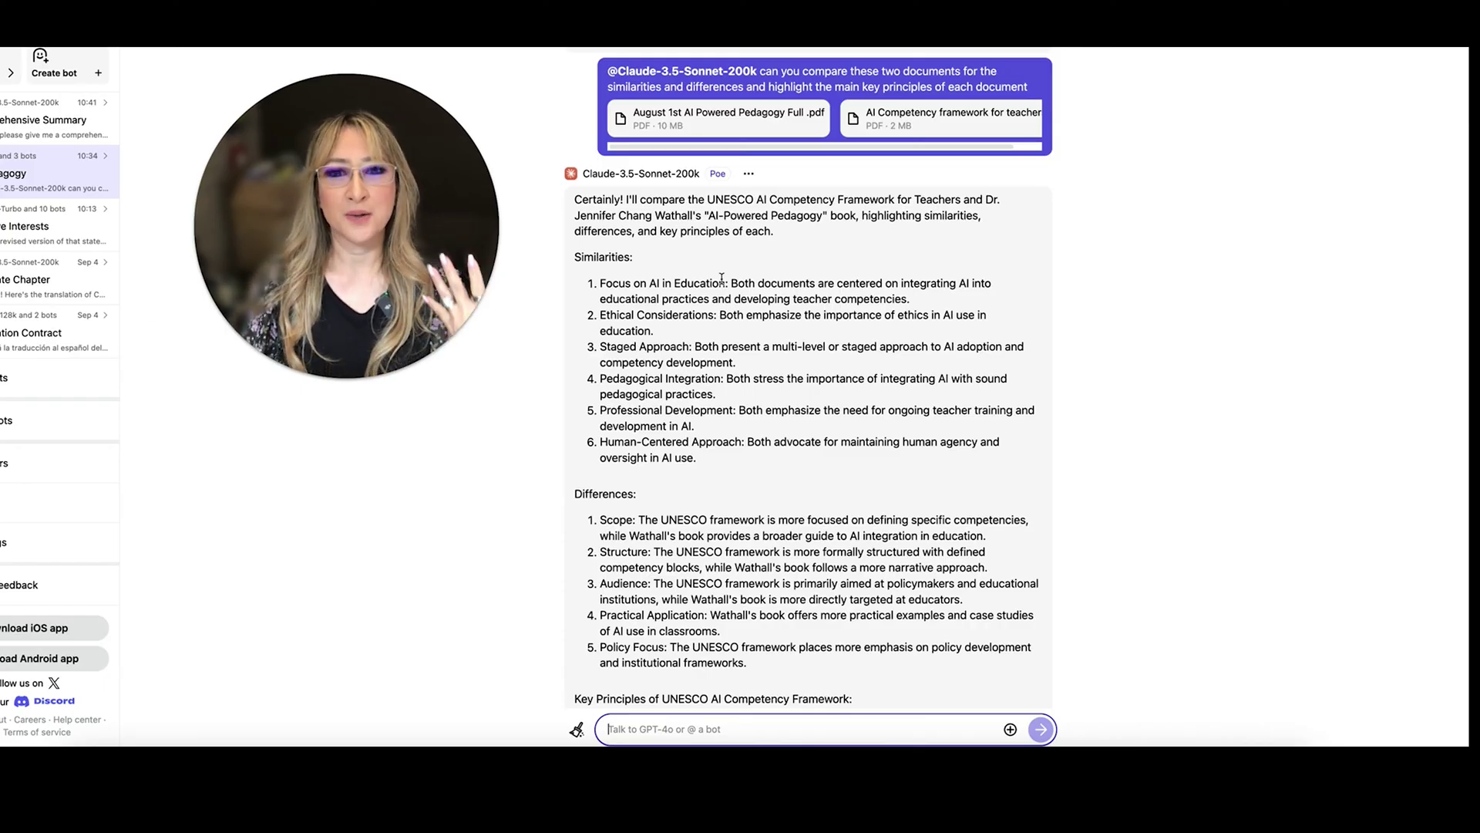
scroll(723, 326, "down", 1)
scroll(723, 325, "down", 4)
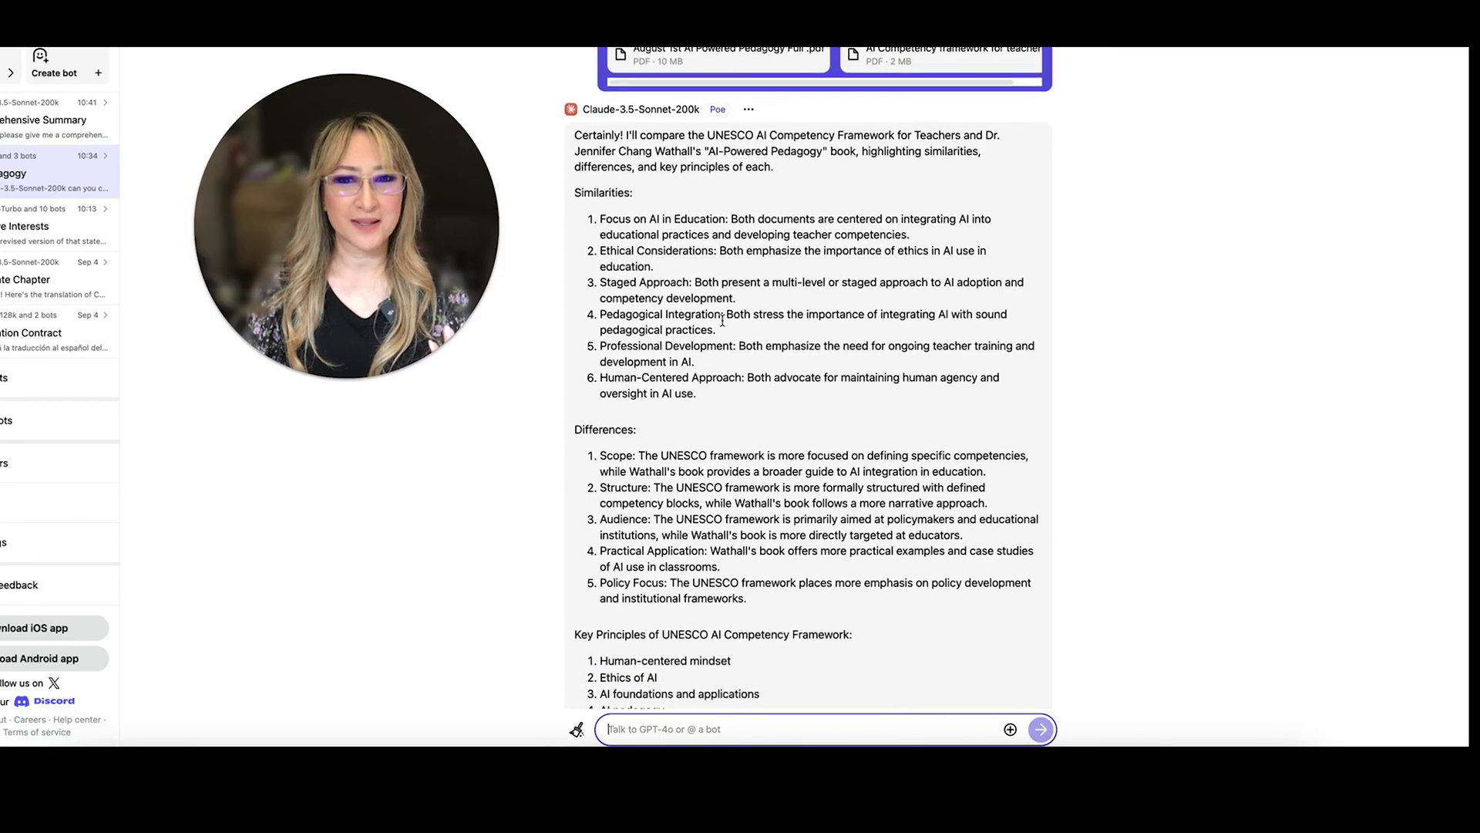
scroll(723, 326, "down", 1)
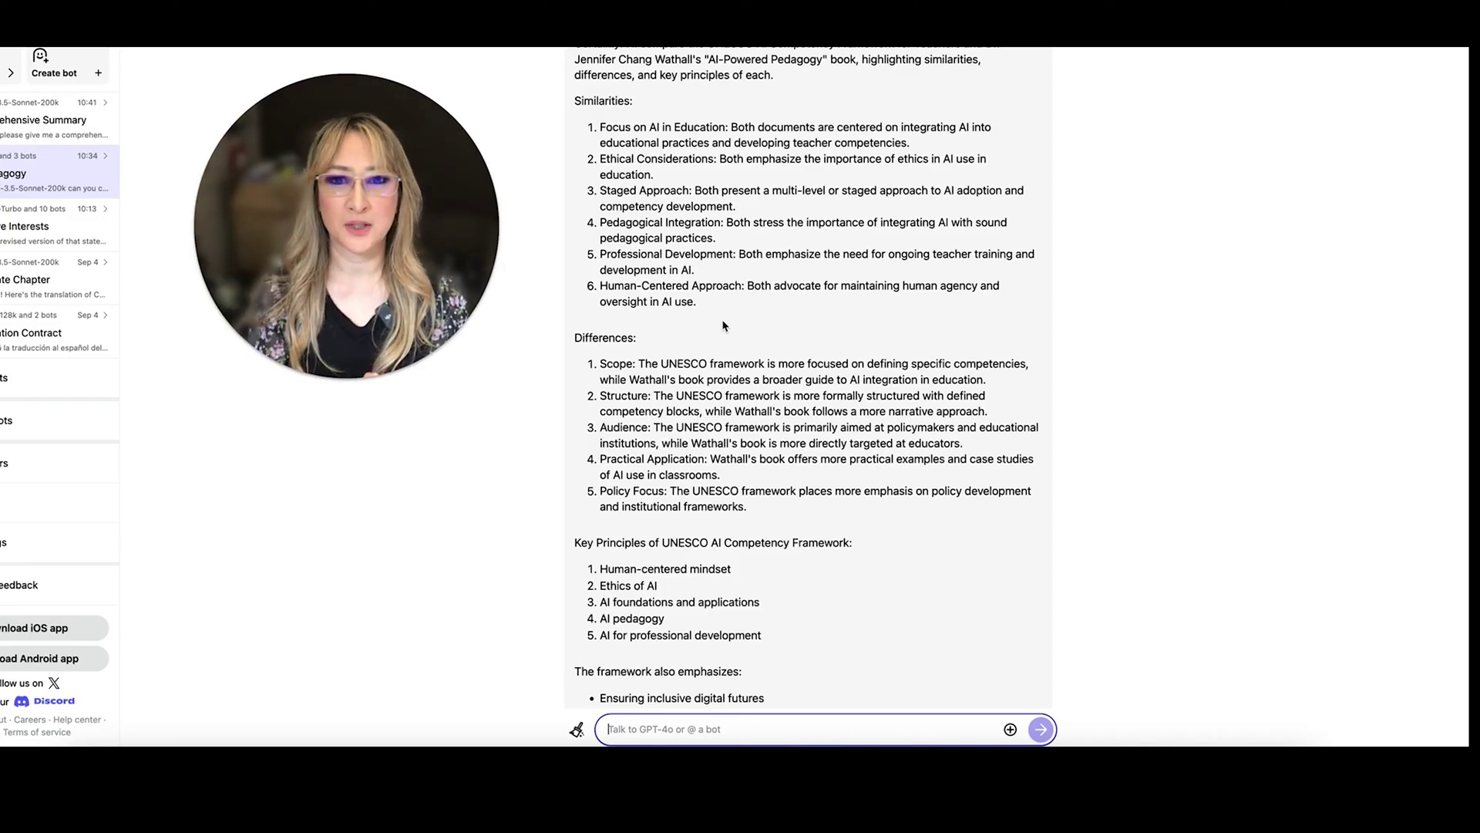
scroll(723, 326, "up", 2)
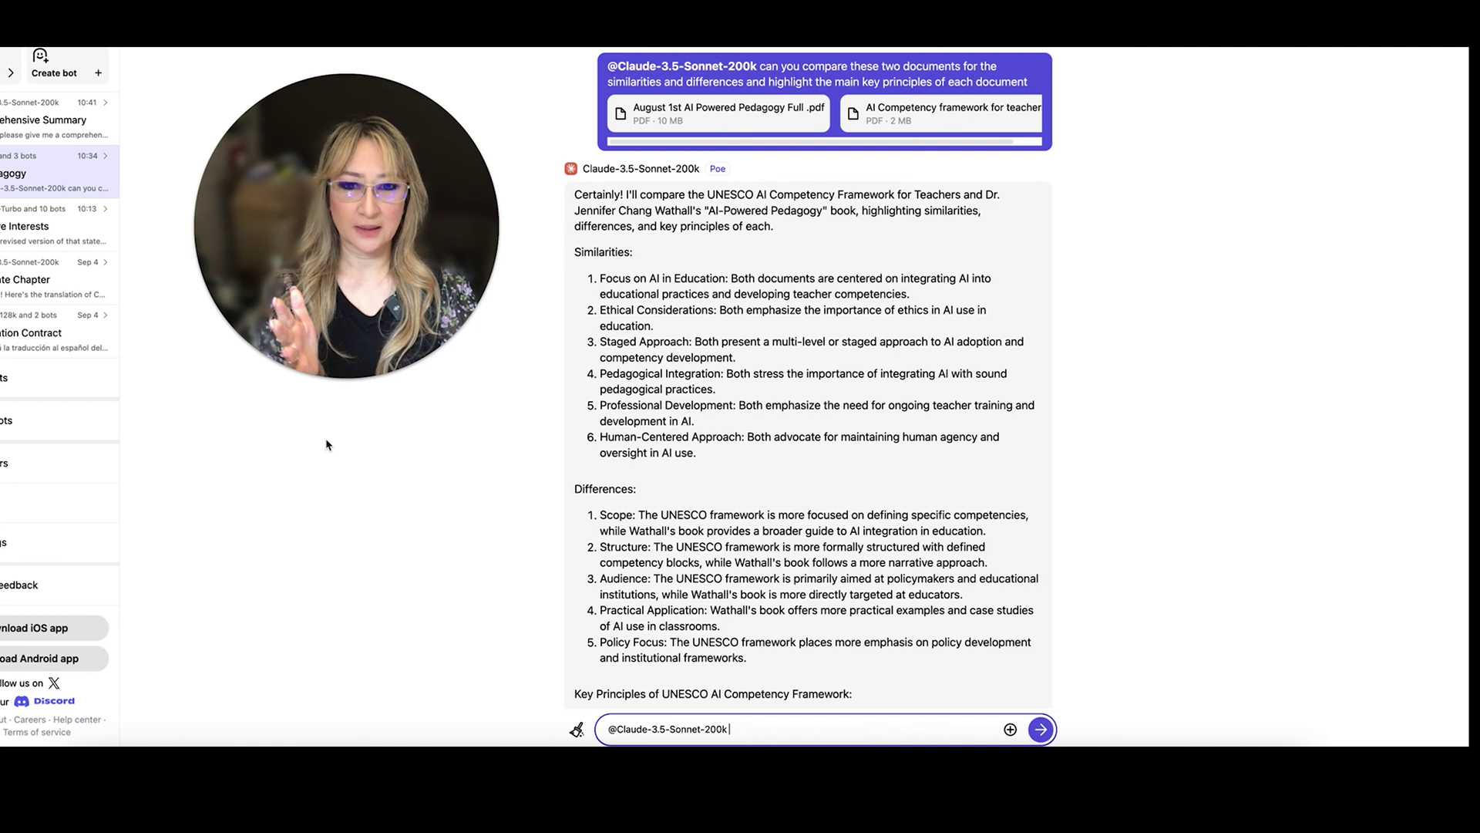
scroll(532, 485, "down", 1)
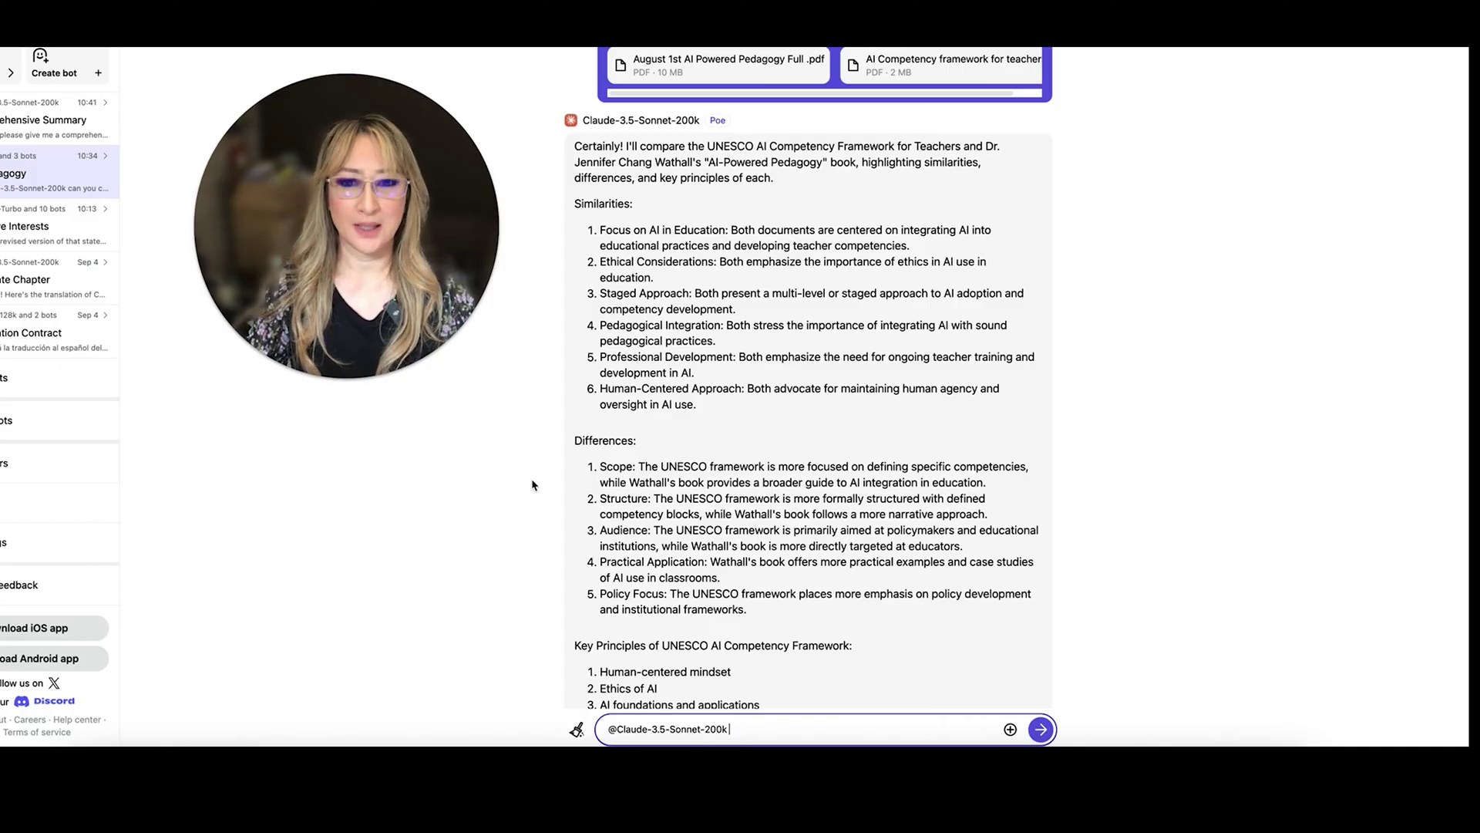
scroll(532, 485, "down", 4)
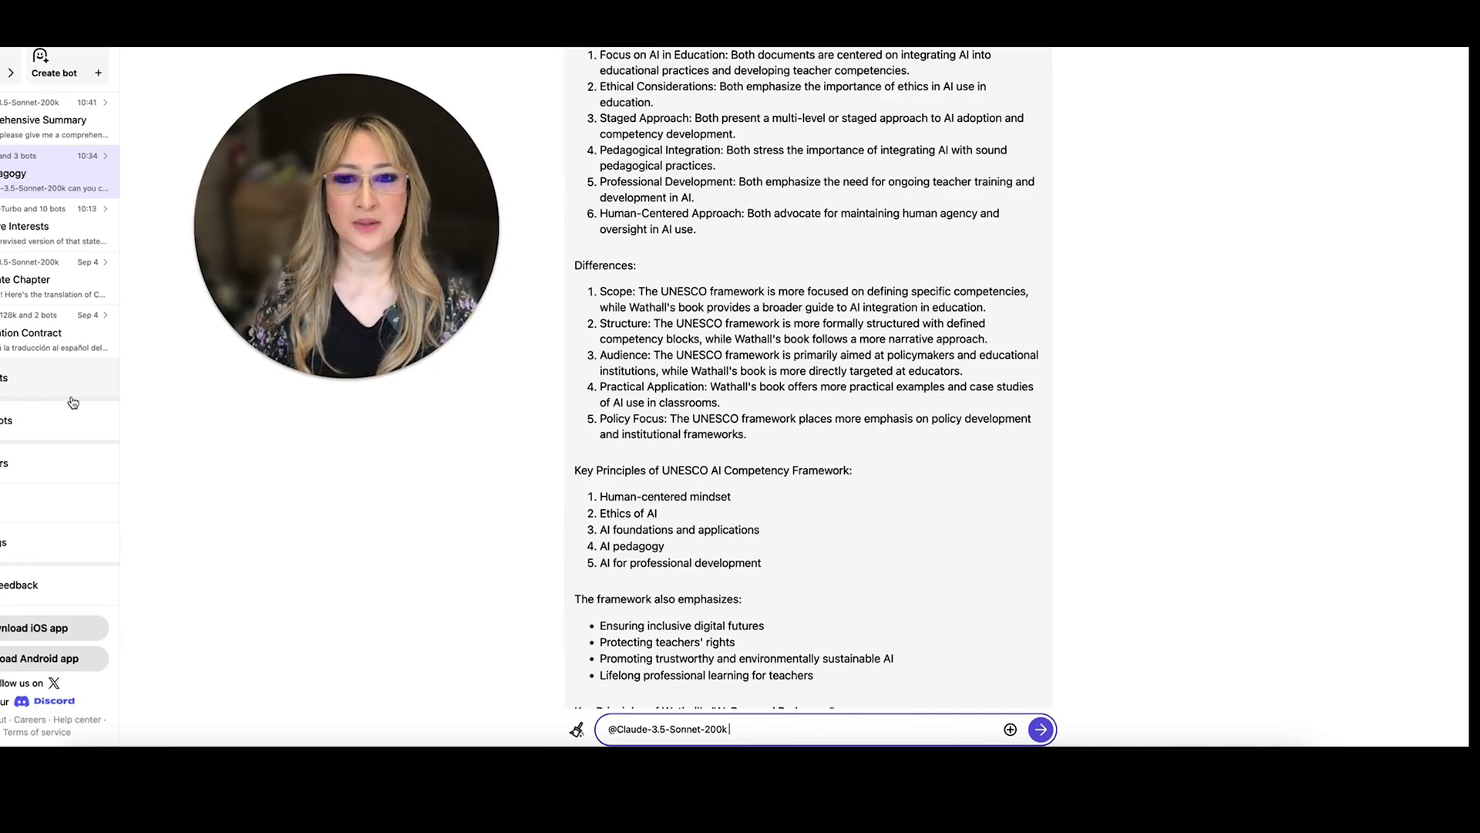
scroll(269, 492, "down", 1)
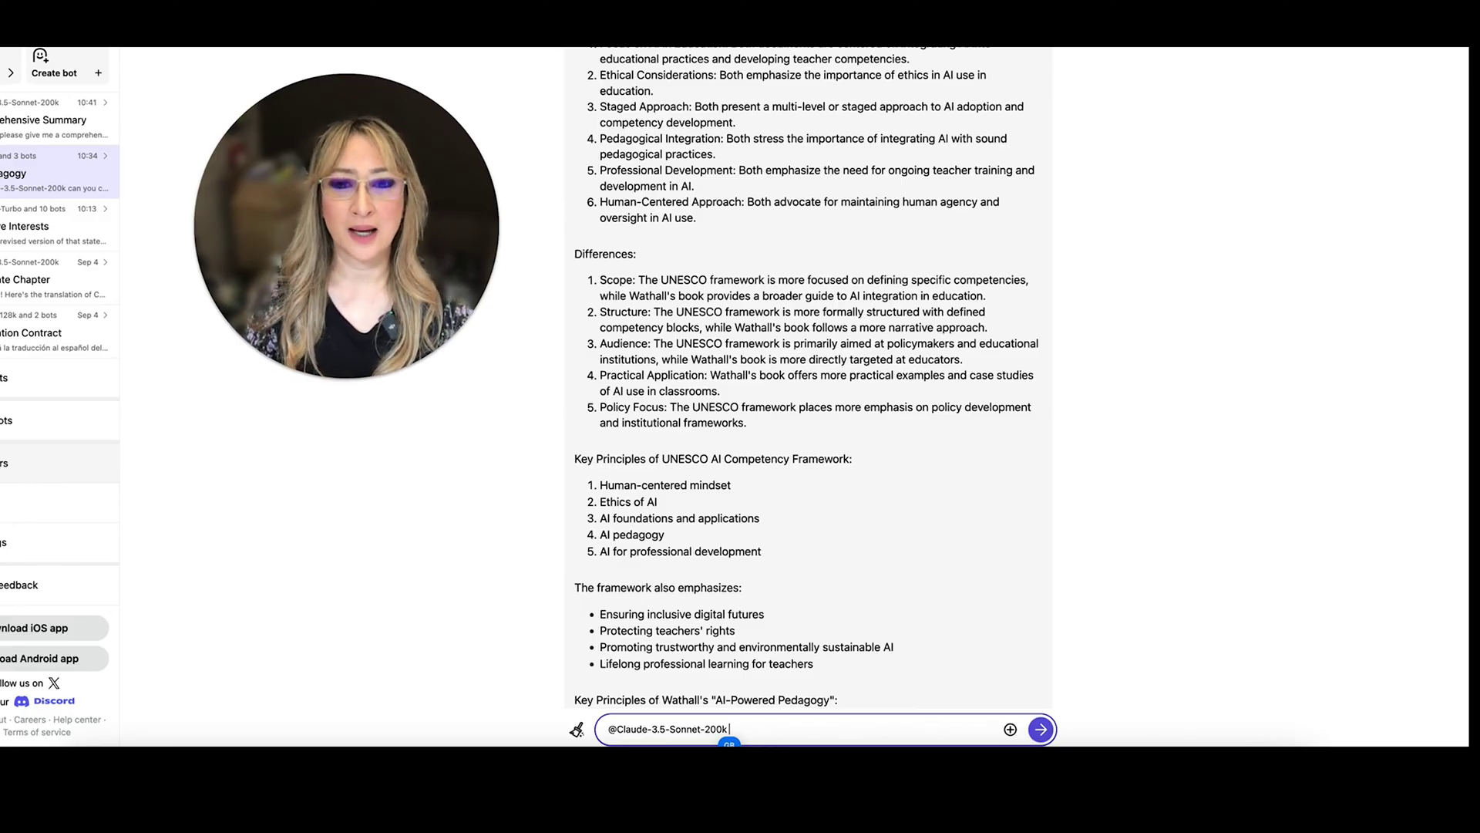
scroll(743, 499, "down", 5)
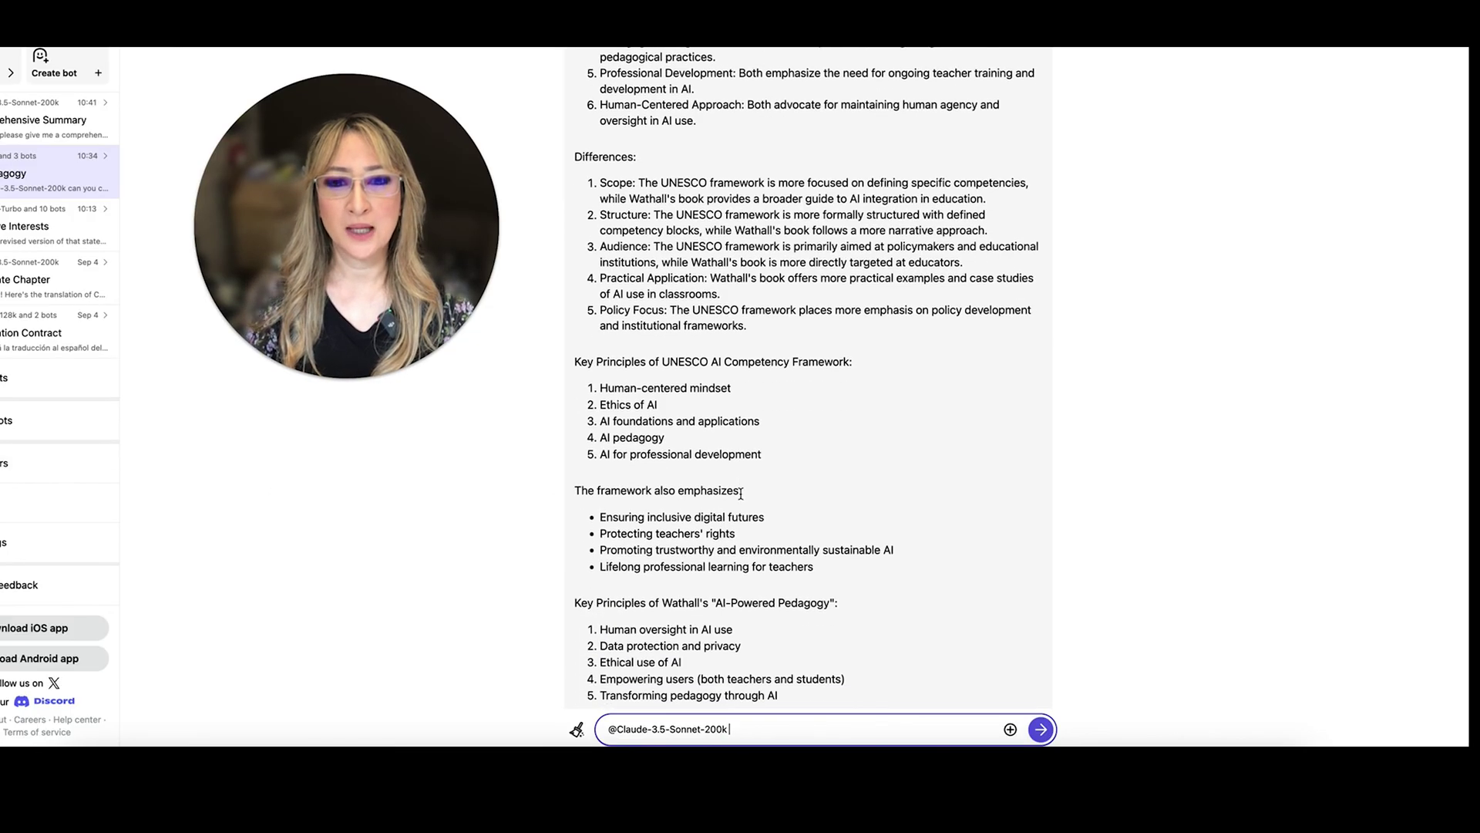
scroll(743, 499, "down", 2)
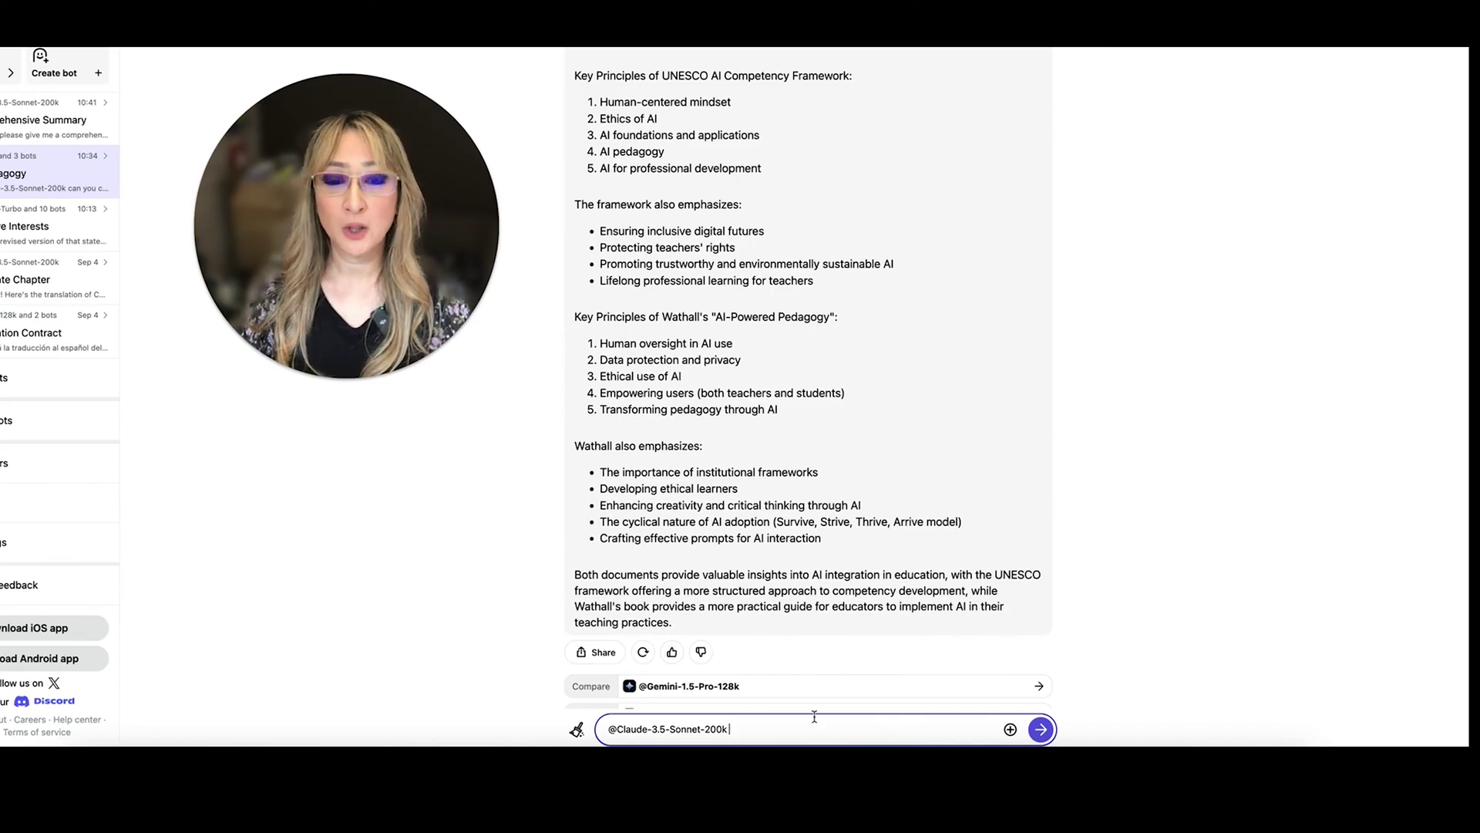
Ask Claude-3.5-Sonnet-200k 'what are Wathall's pedagogical principles' and send it.
type("what are ")
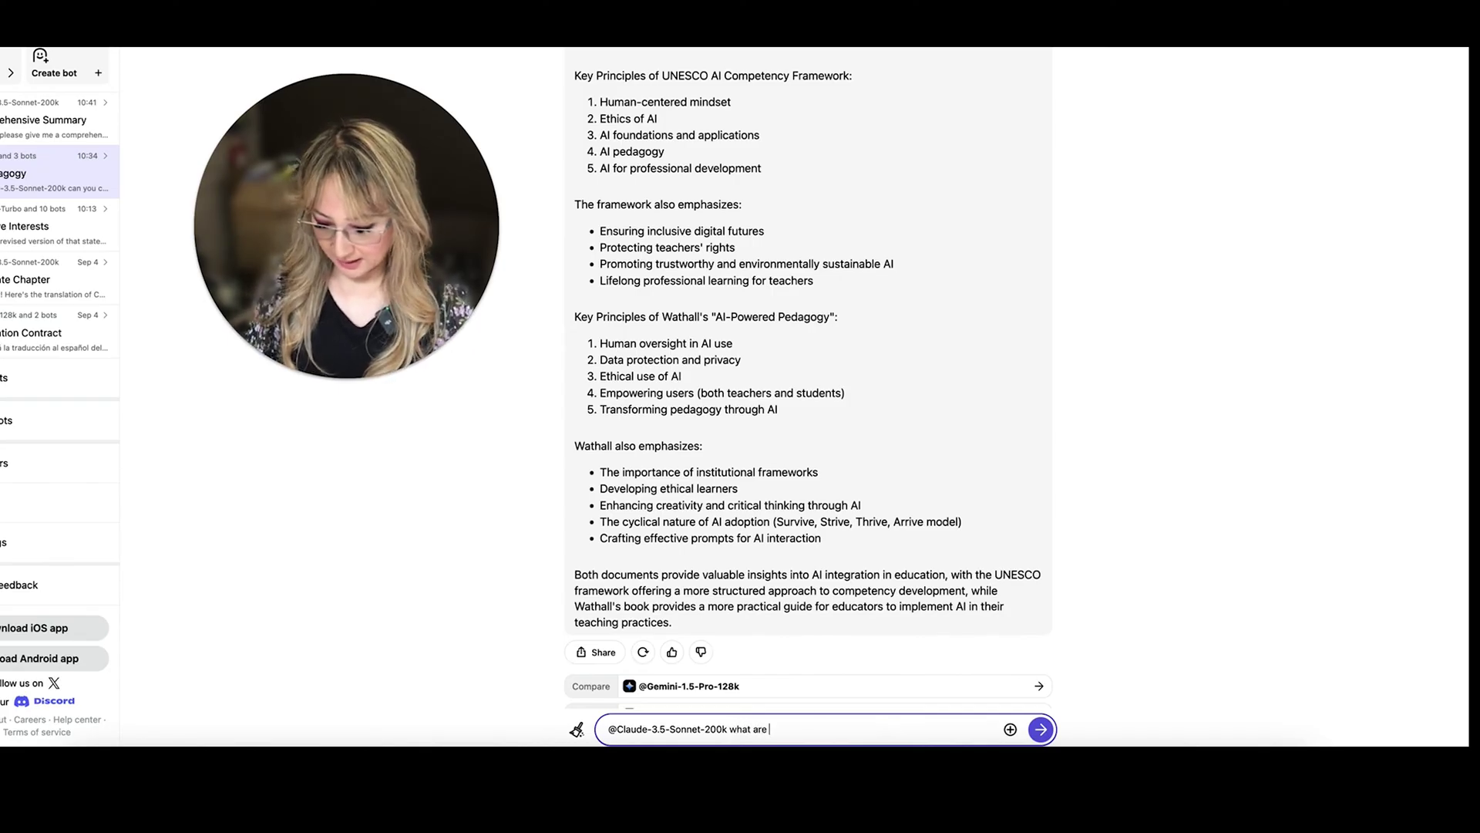
type("Wathall")
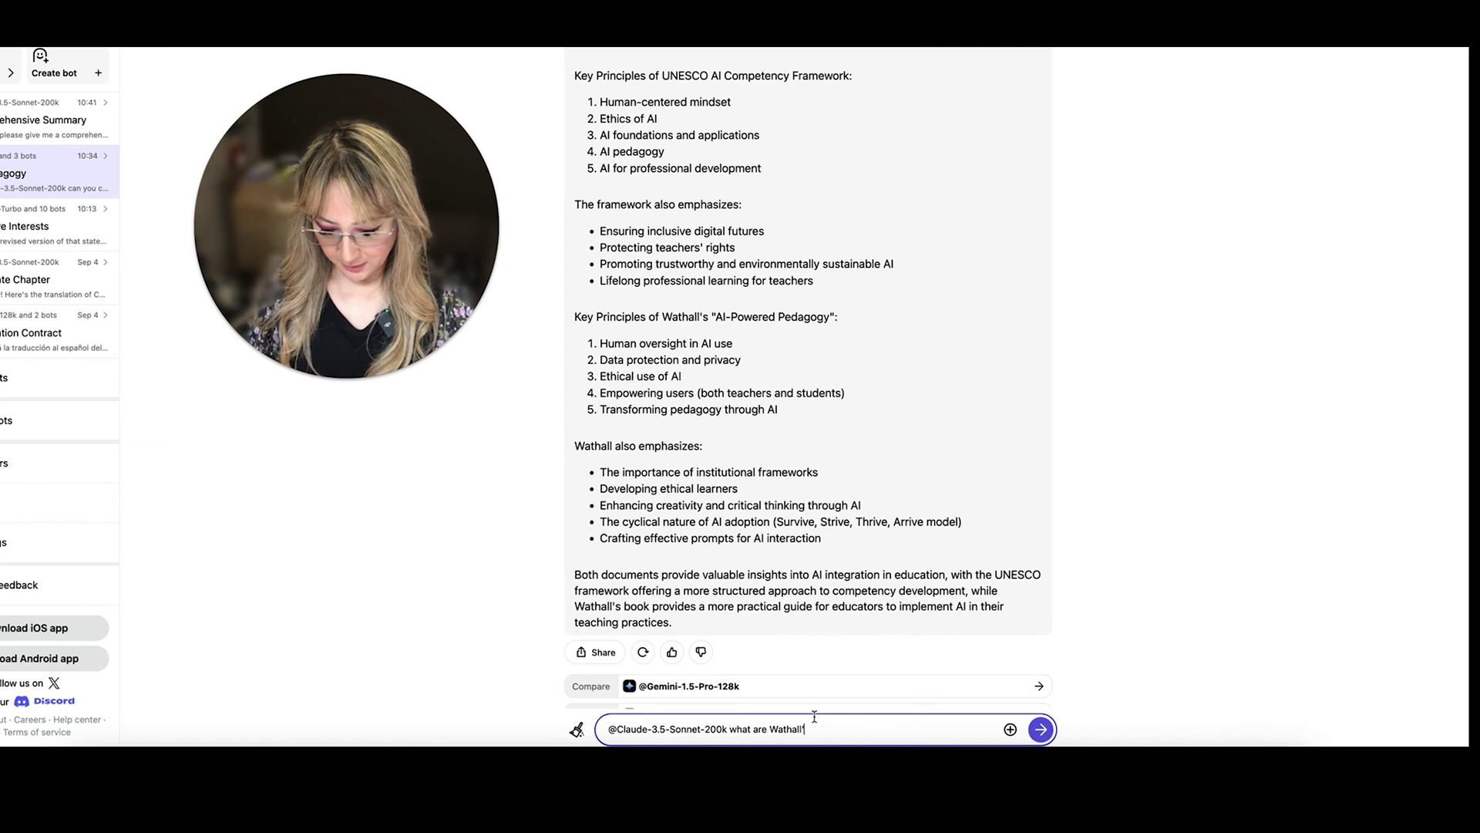
type("'d pedagog")
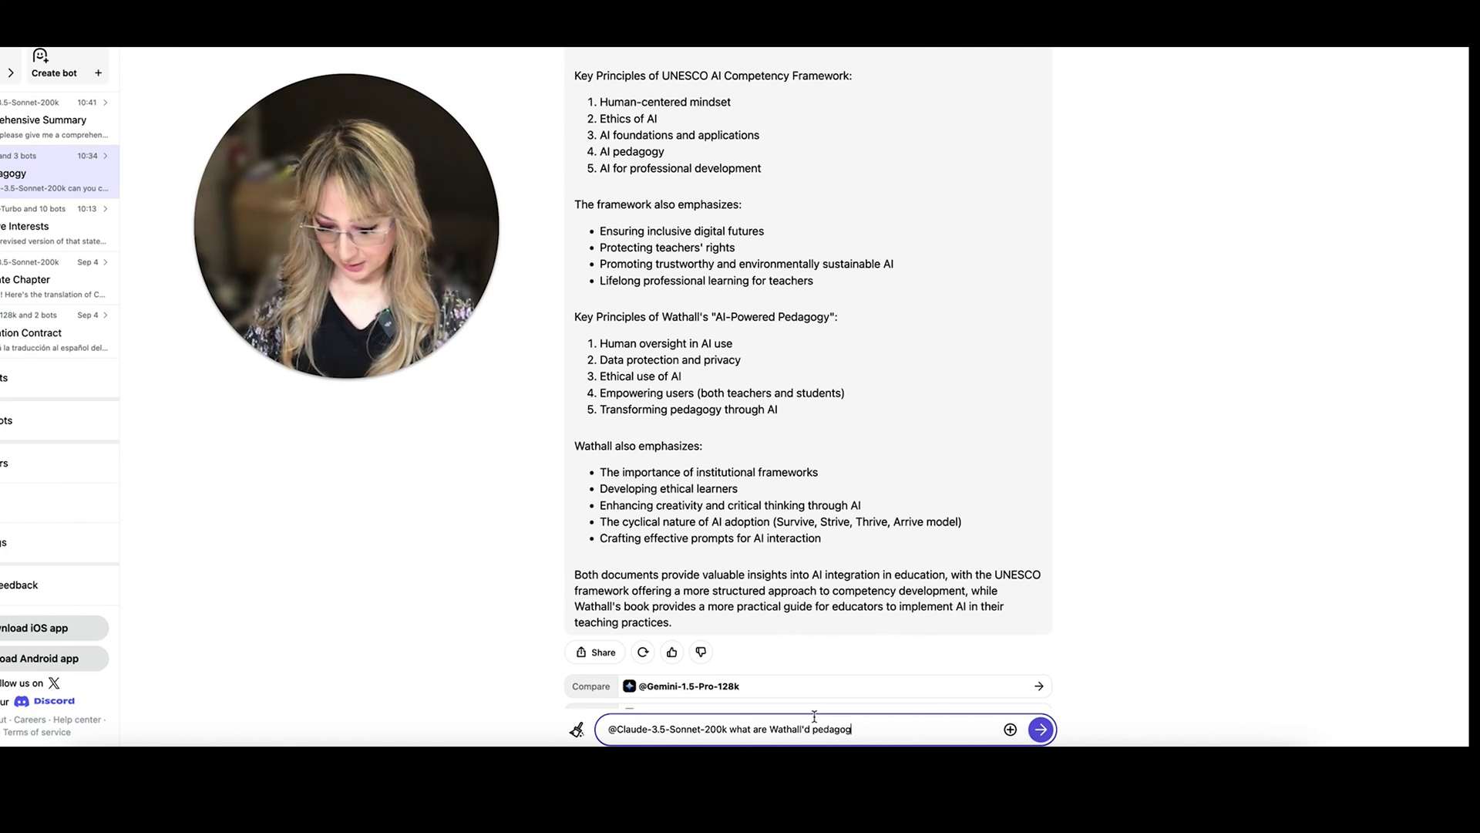
type("ical pri")
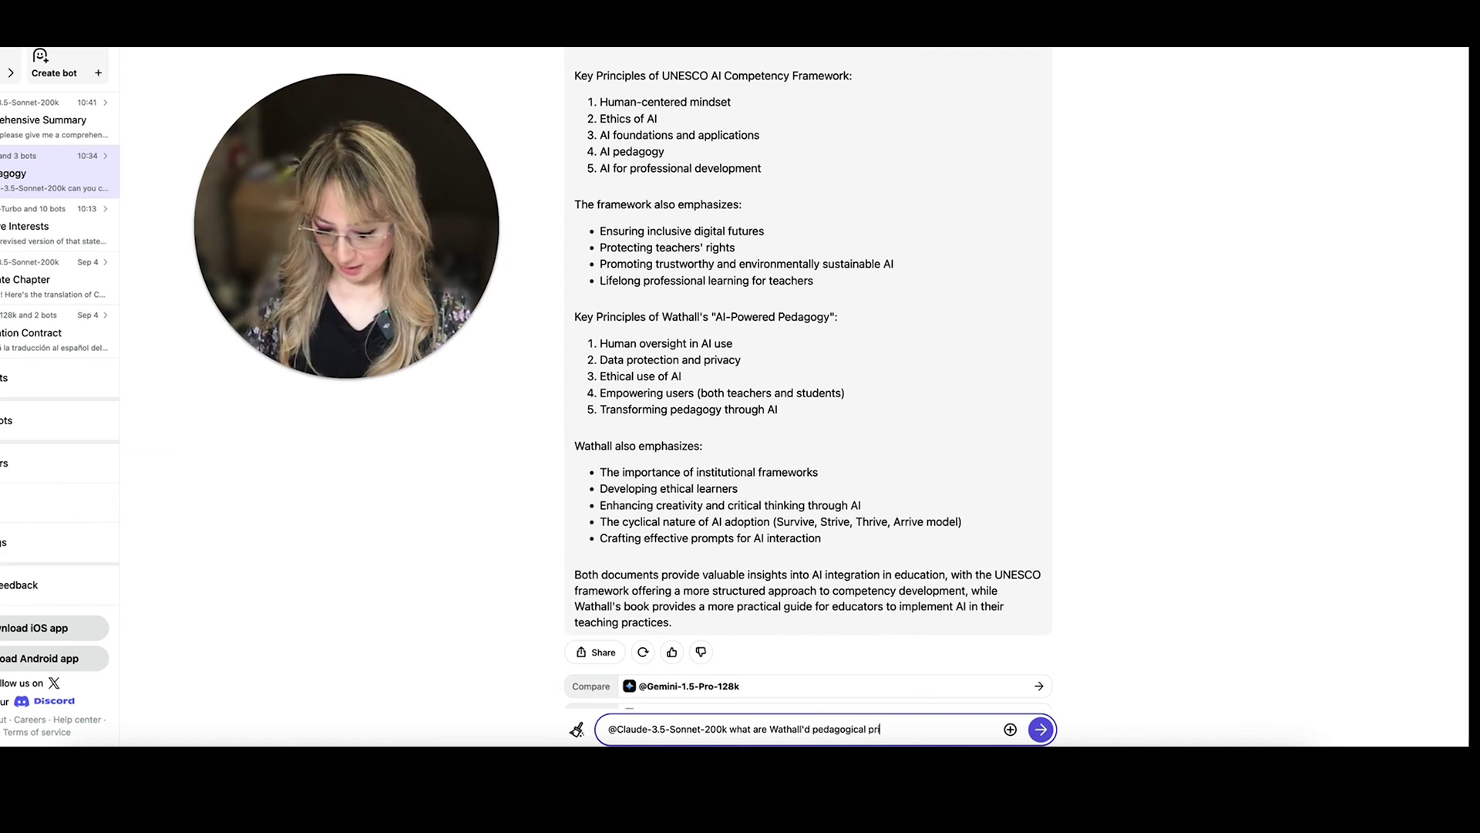
type("ncipls ")
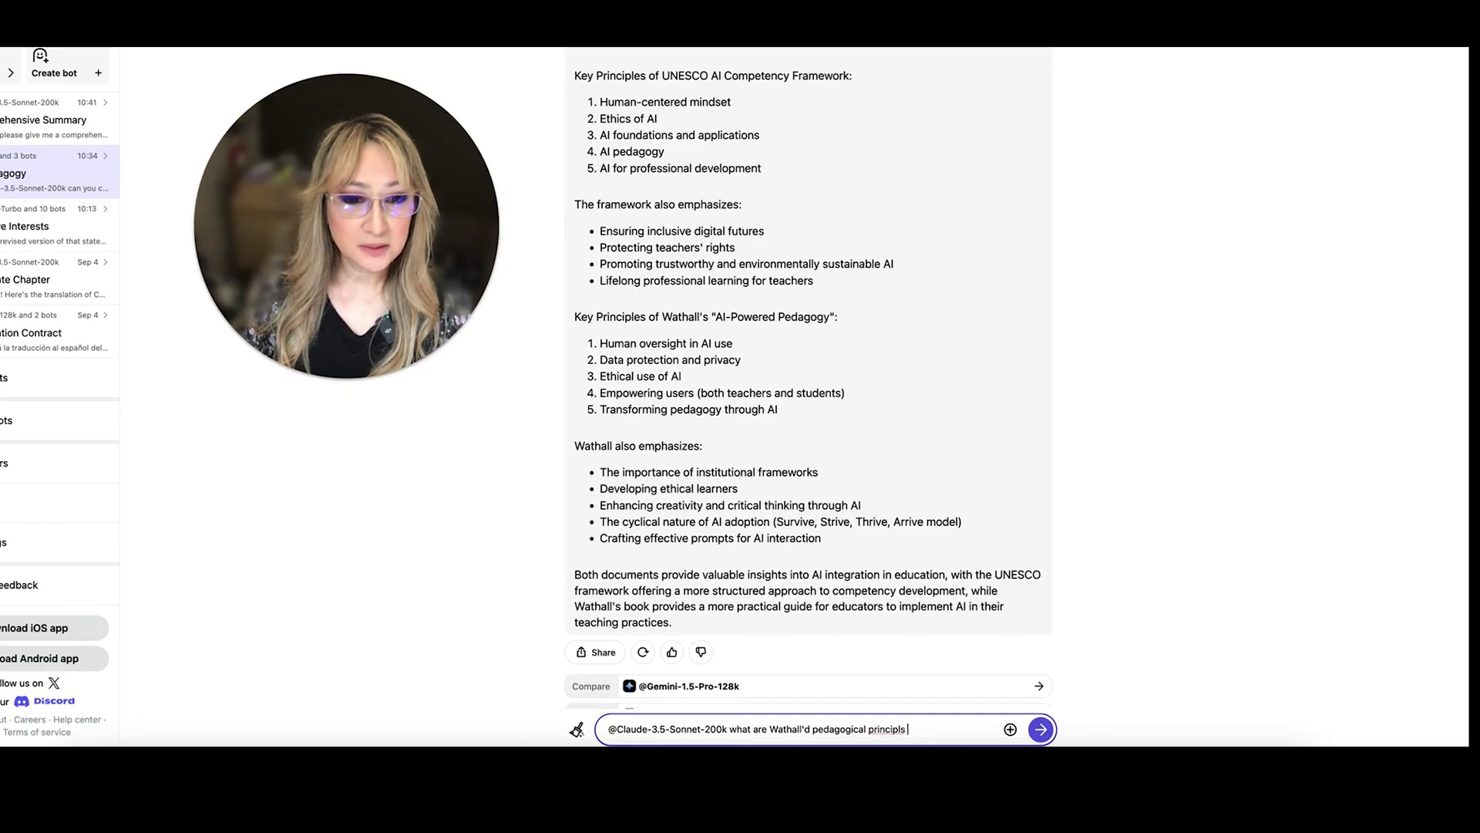
key("BackSpace")
key("BackSpace")
type("es")
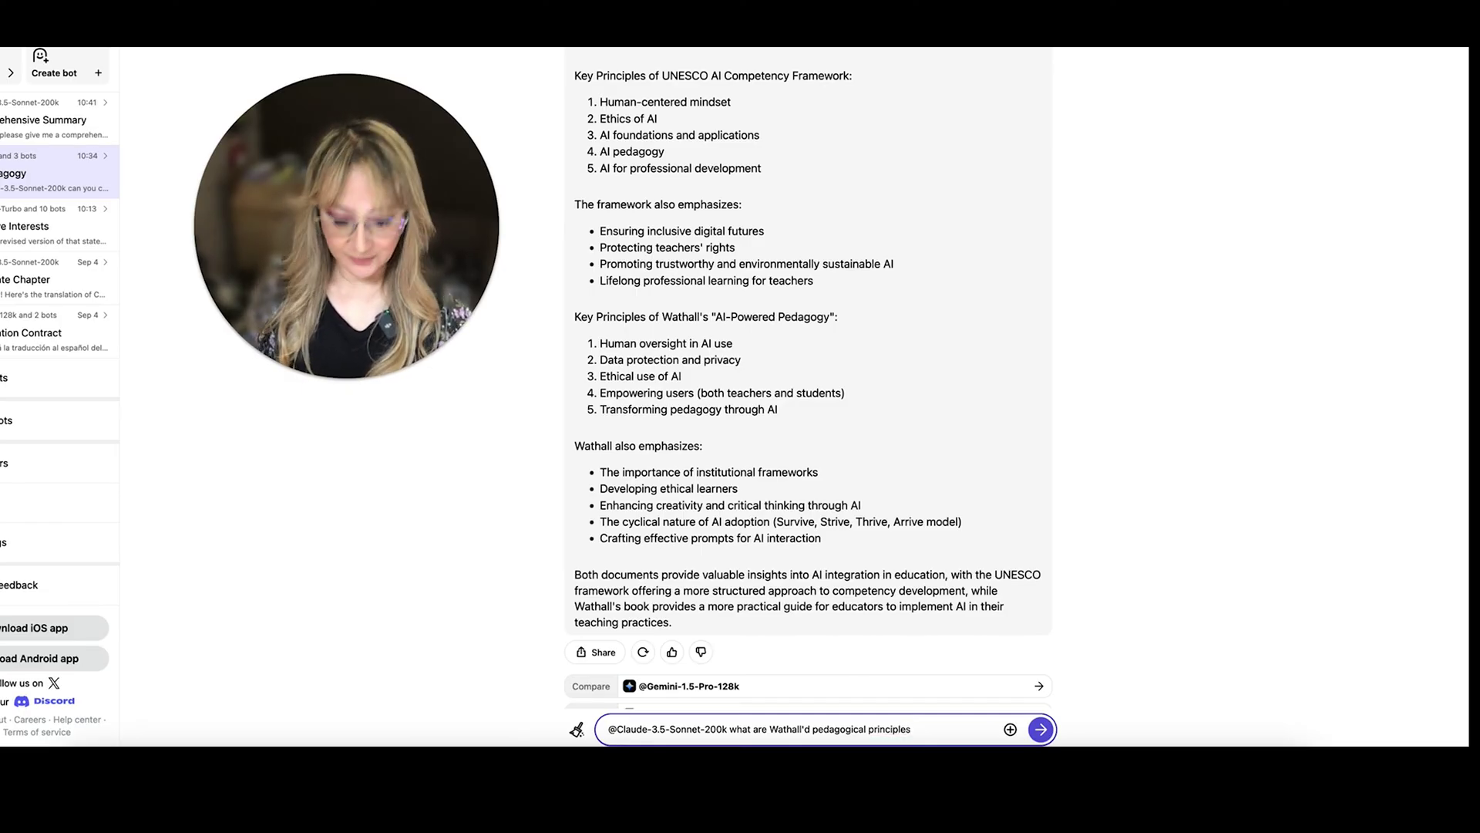
key("Return")
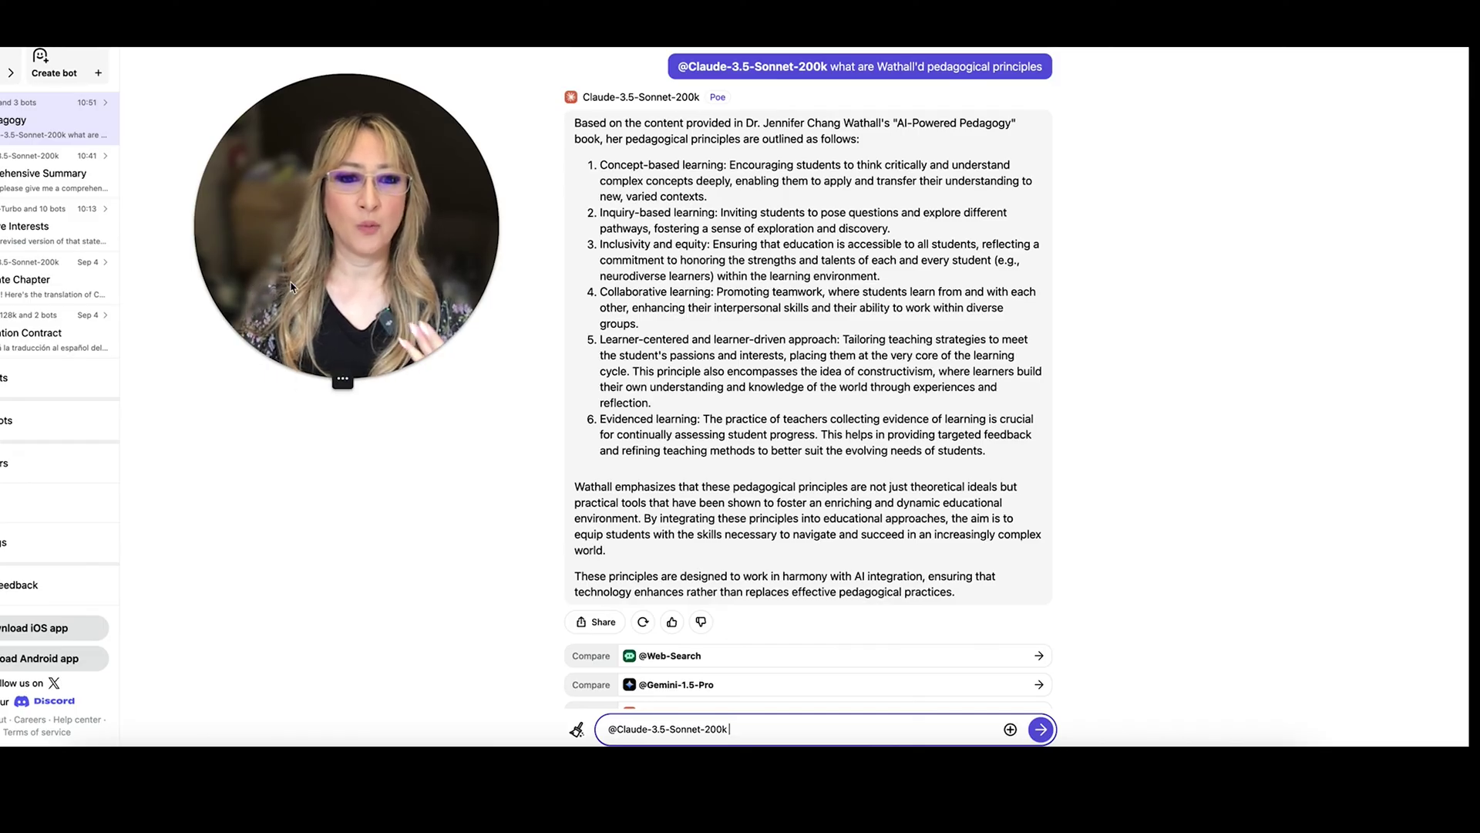
Highlight Wathall's five AI-Powered Pedagogy key principles in the earlier comparison answer.
mouse_move(297, 378)
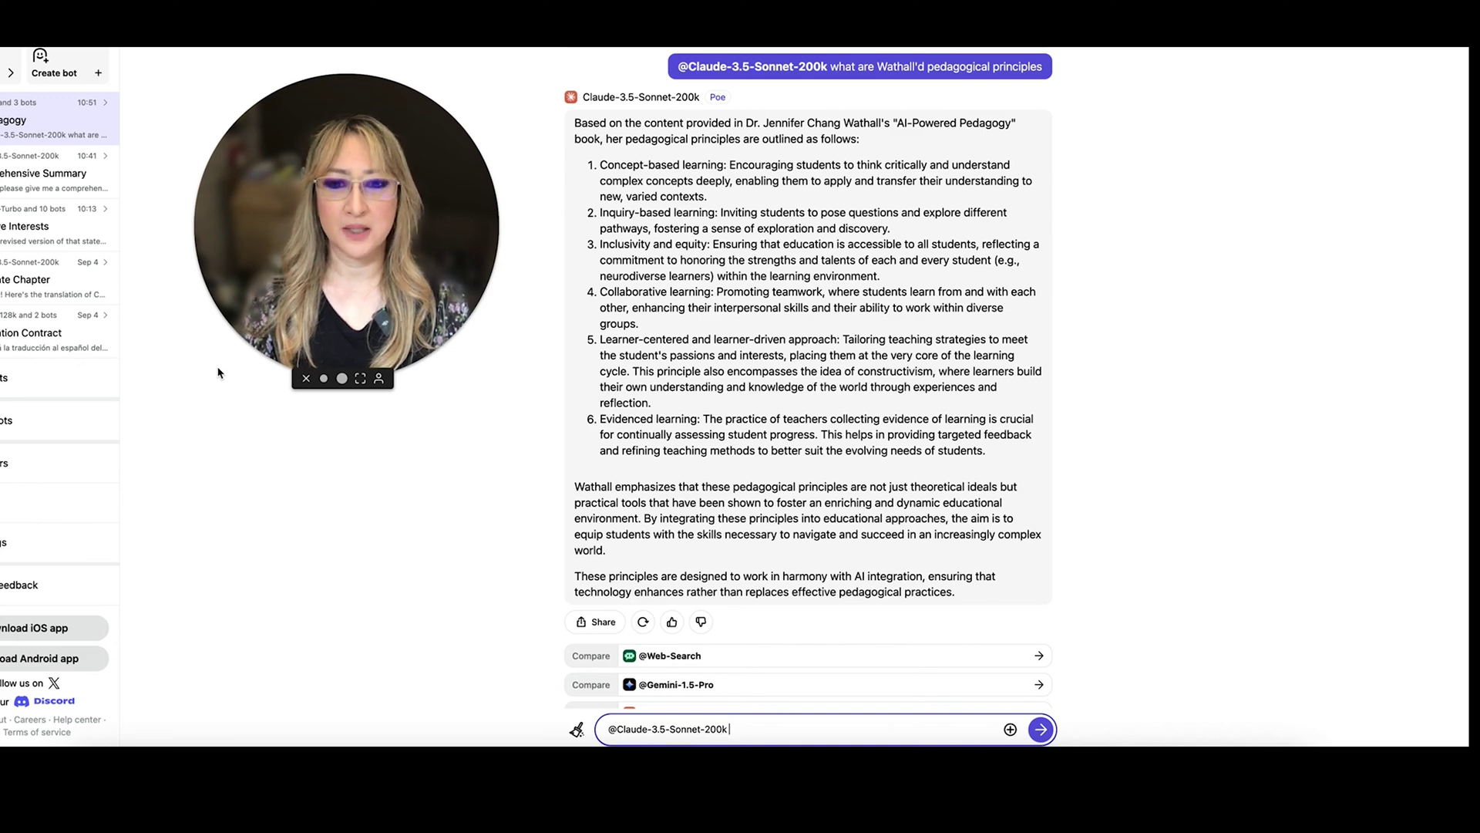
scroll(652, 469, "up", 4)
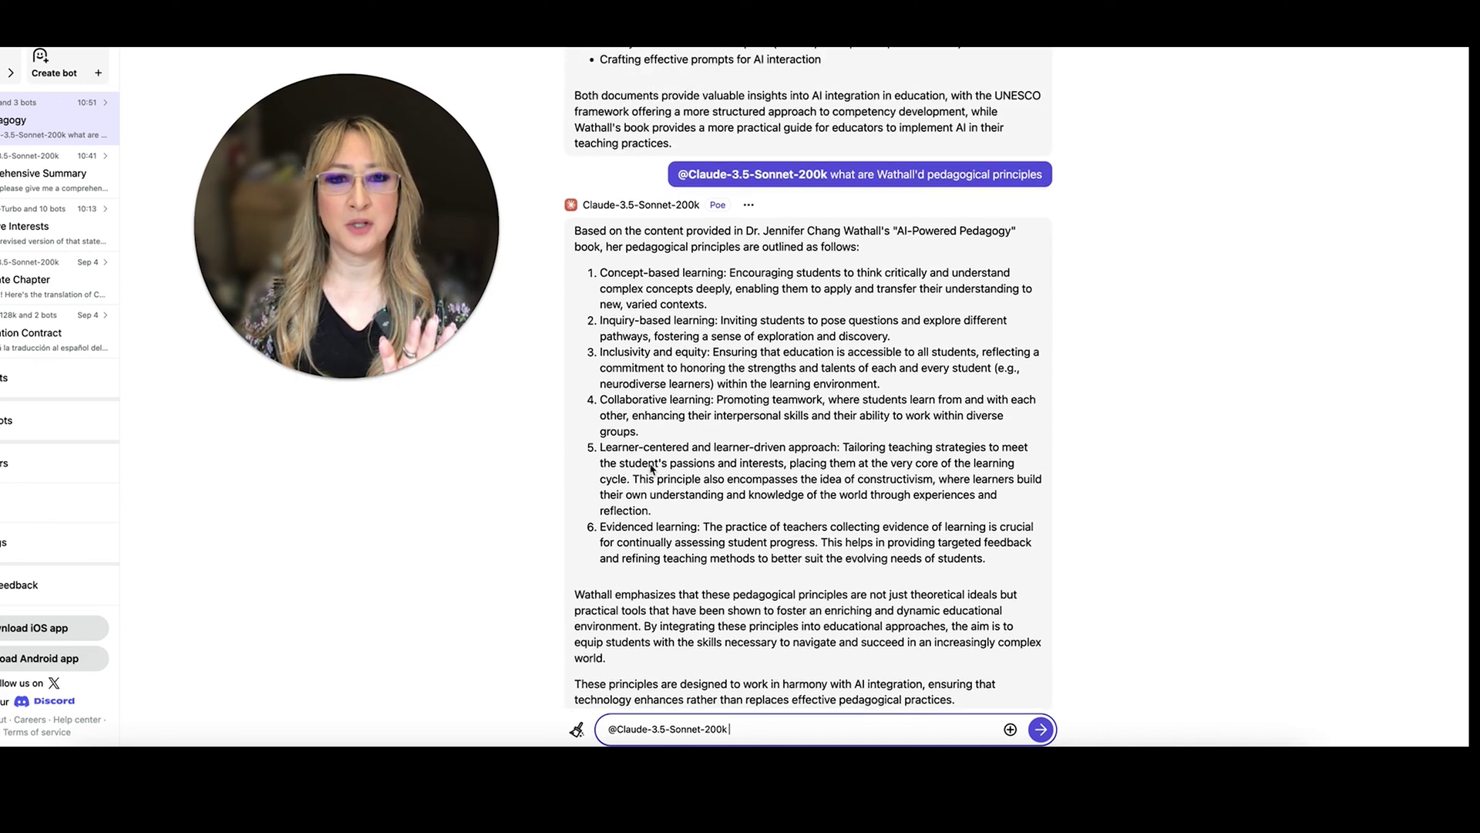
scroll(652, 469, "up", 4)
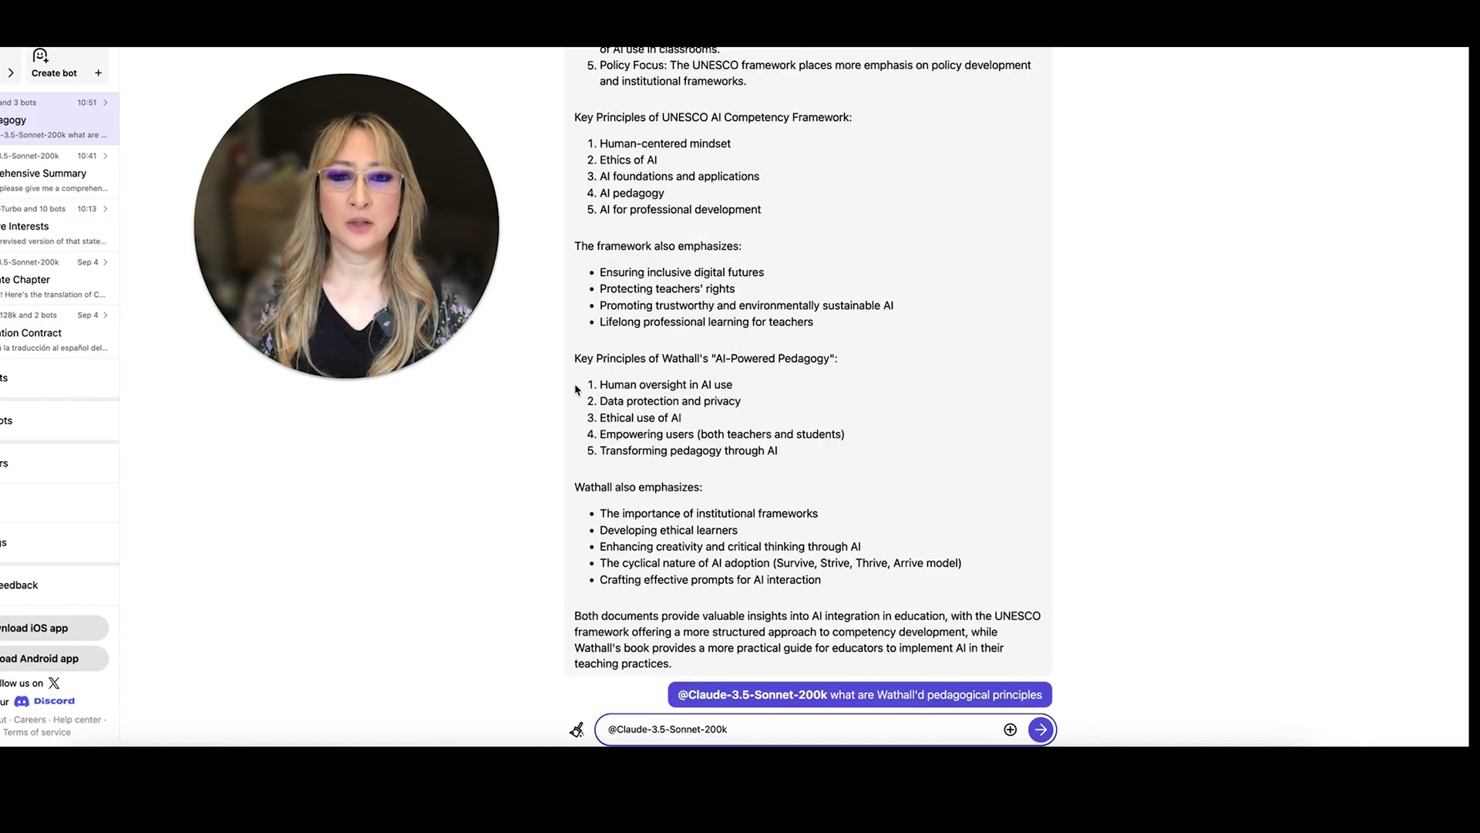
left_click_drag(787, 453, 579, 388)
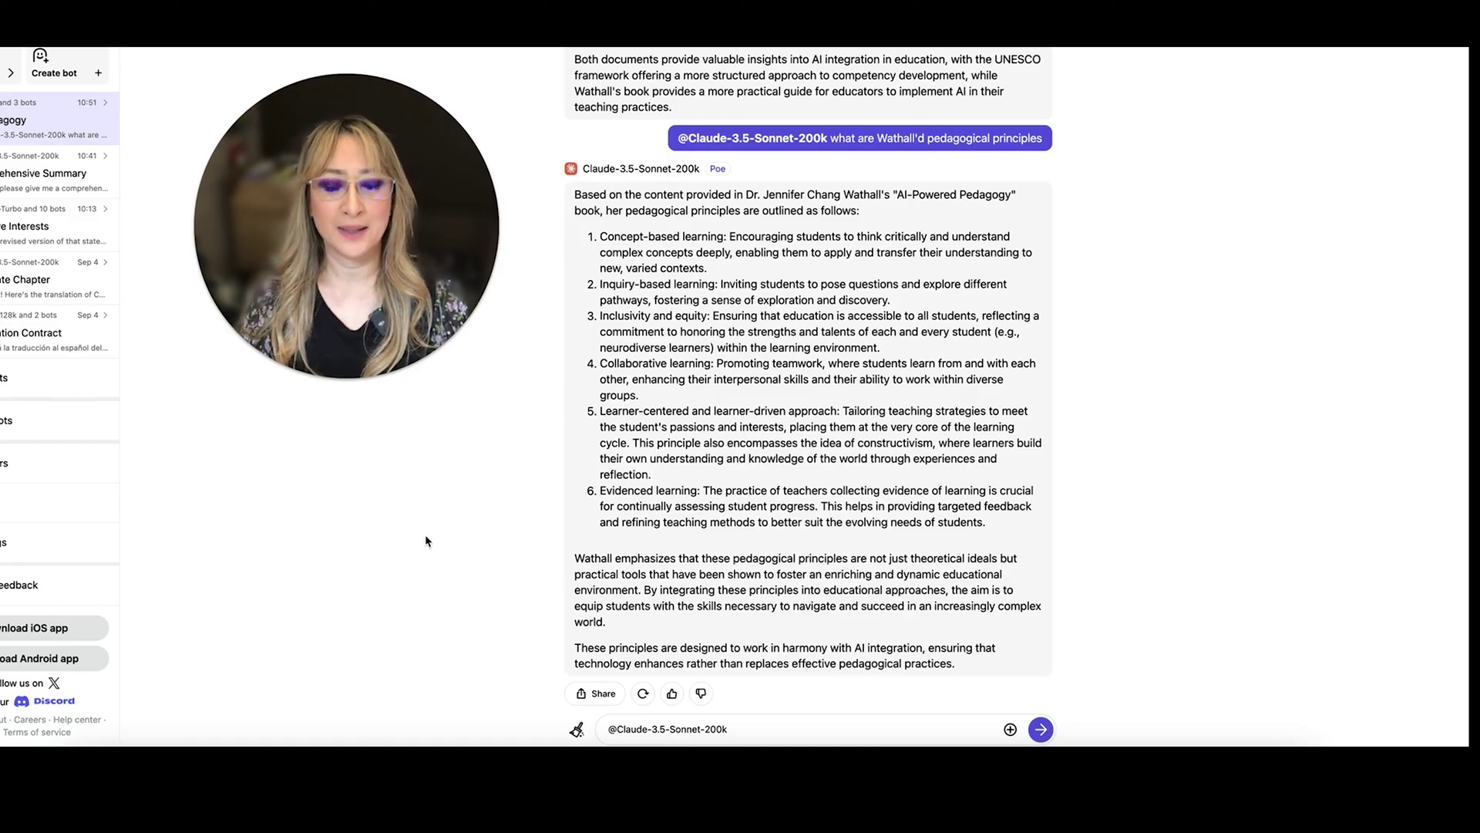
scroll(425, 540, "up", 6)
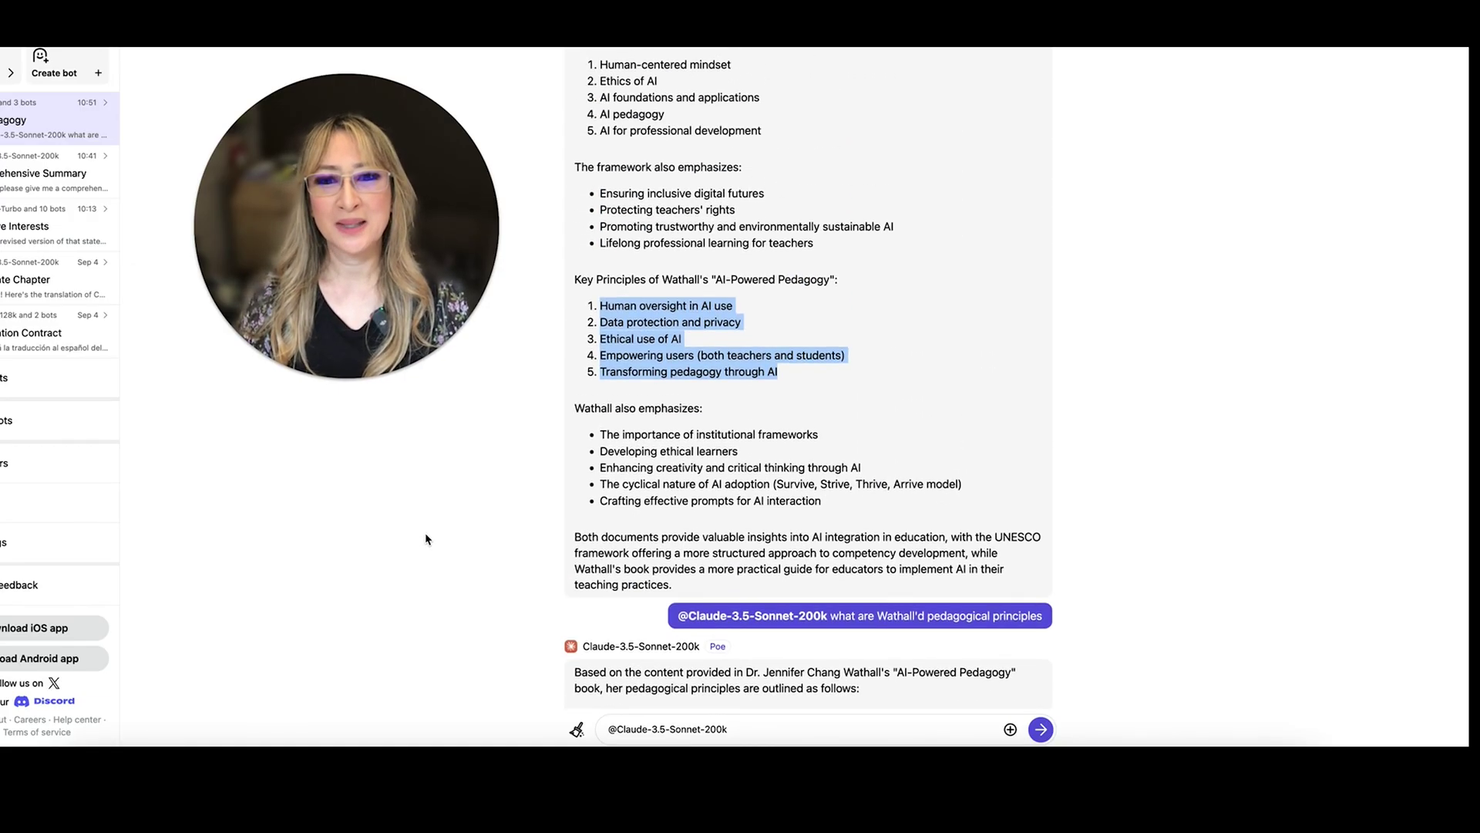
scroll(428, 538, "up", 1)
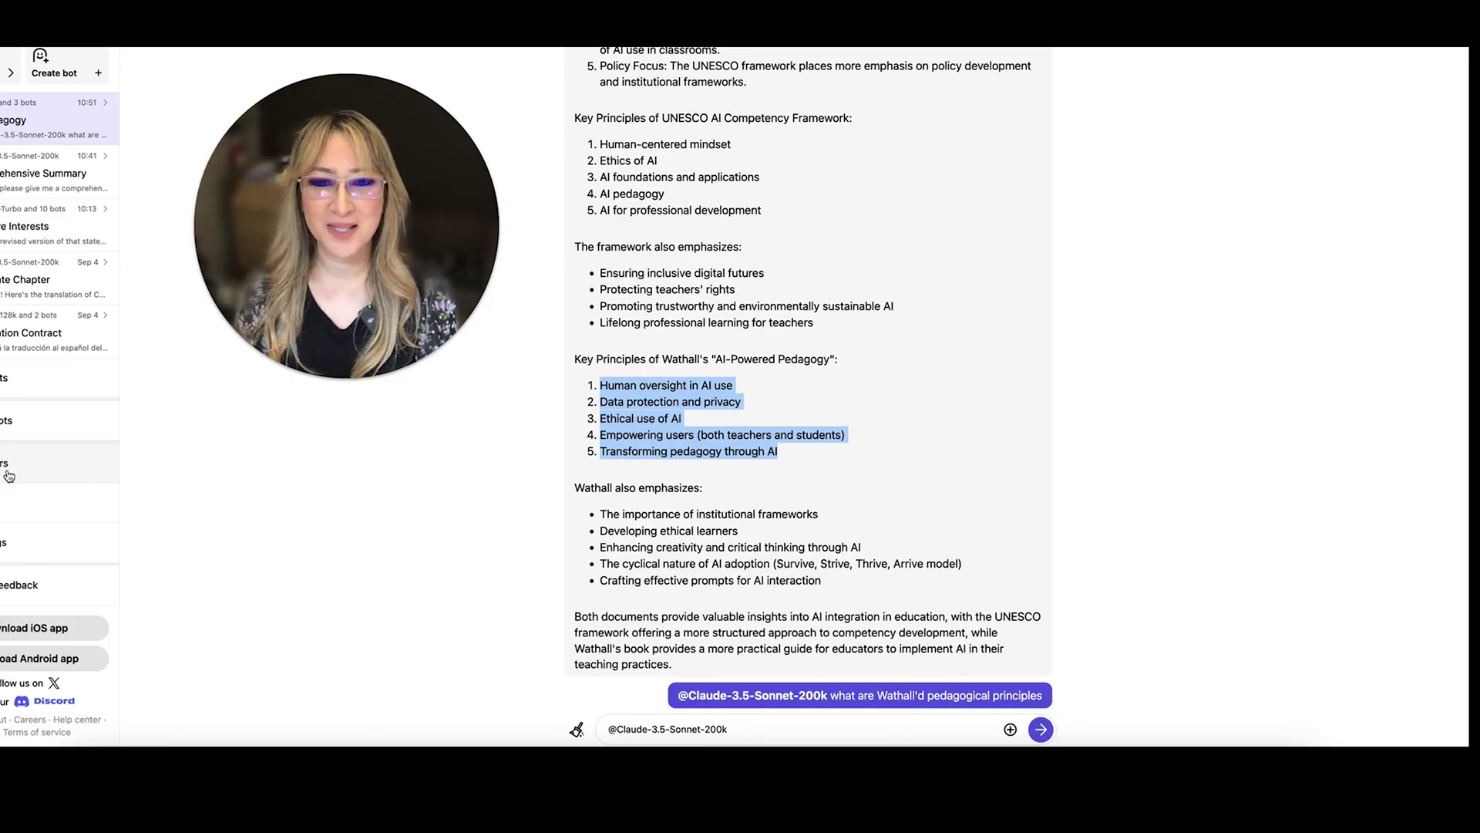